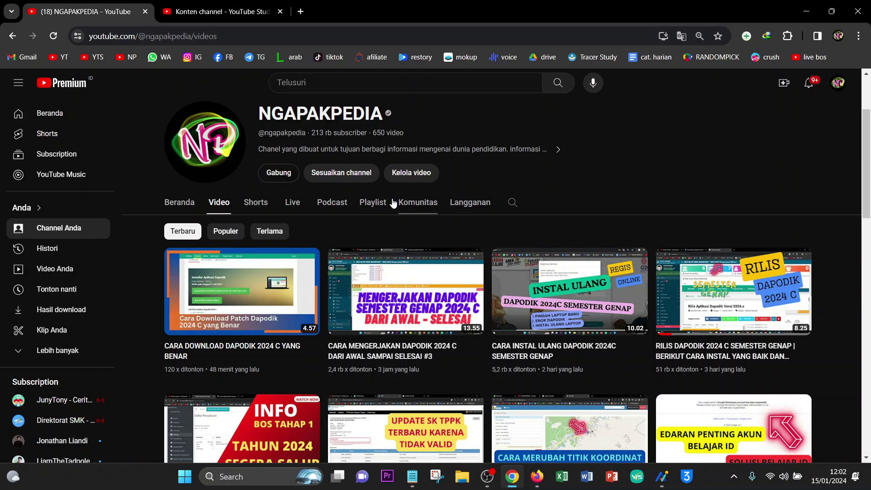
Open the local Dapodik application at localhost:5774 in a new browser tab and dismiss the info notice.
{"action": "left_click", "coordinate": [300, 11]}
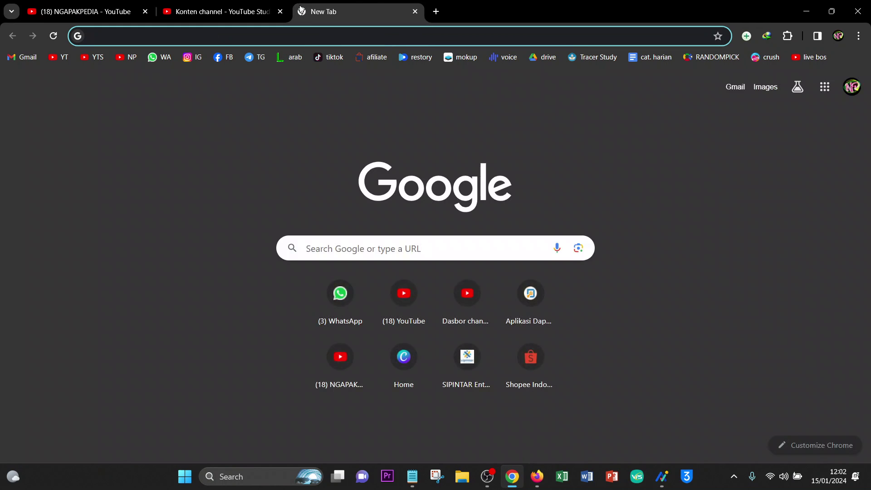
{"action": "type", "text": "L"}
{"action": "key", "text": "Return"}
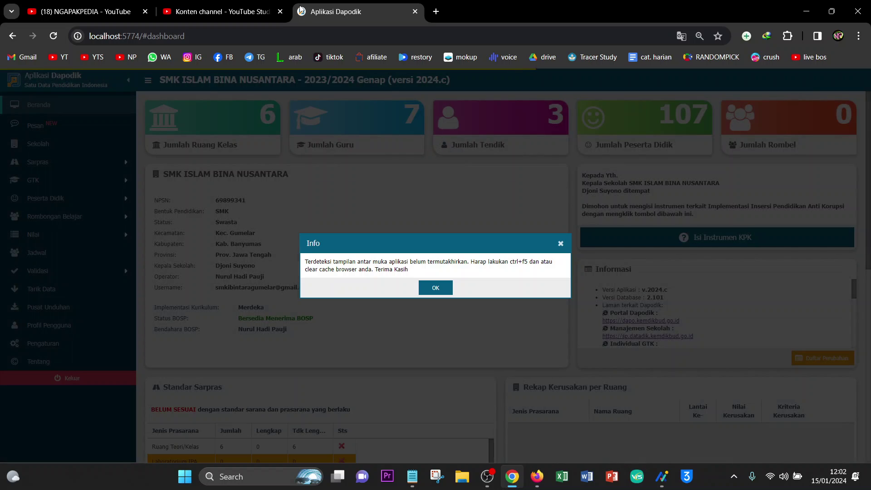
{"action": "left_click", "coordinate": [425, 289]}
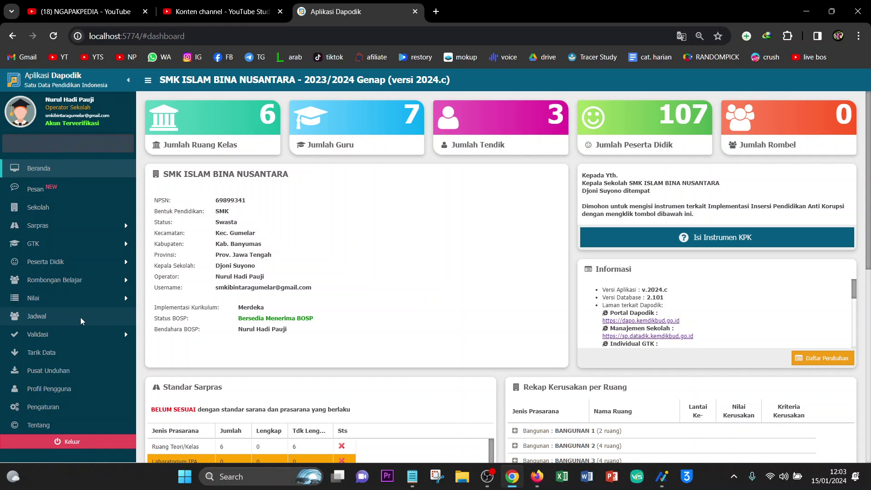
Open the local validation (Validasi Lokal) and examine the invalid entry reported for the school data.
{"action": "left_click", "coordinate": [85, 339]}
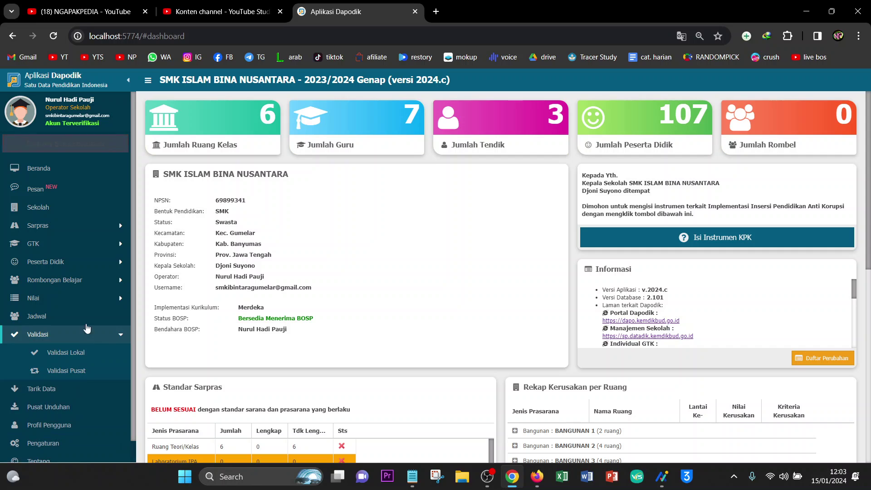
{"action": "left_click", "coordinate": [78, 352]}
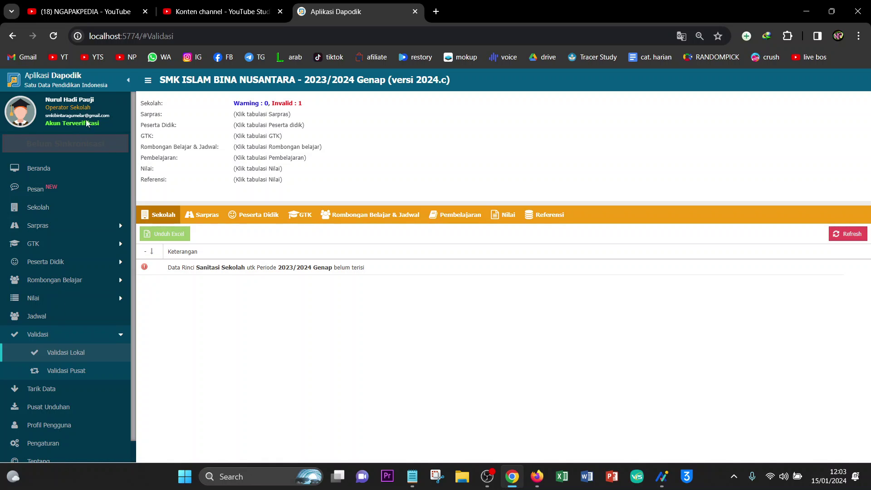
{"action": "left_click", "coordinate": [51, 39]}
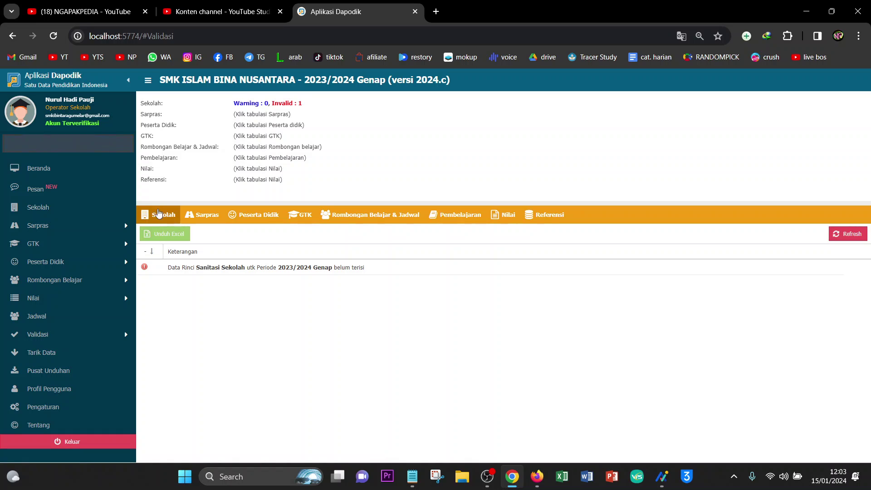
{"action": "left_click_drag", "start_coordinate": [274, 103], "coordinate": [308, 106]}
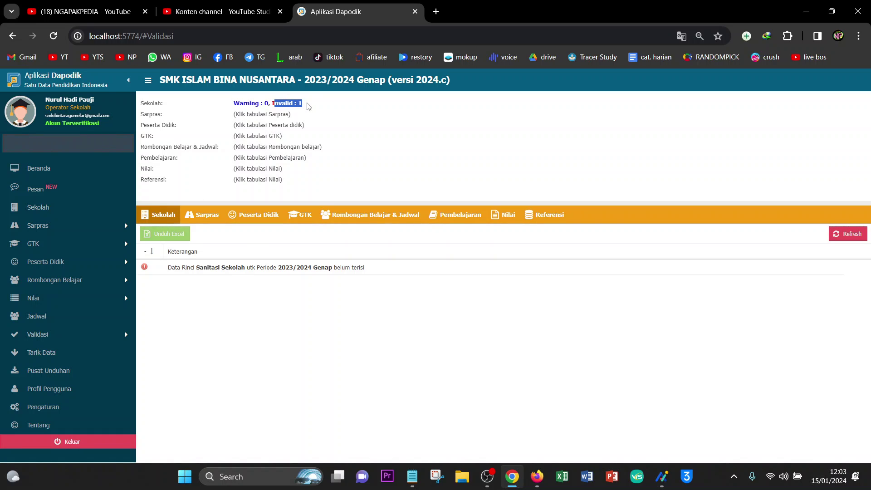
{"action": "left_click", "coordinate": [257, 272]}
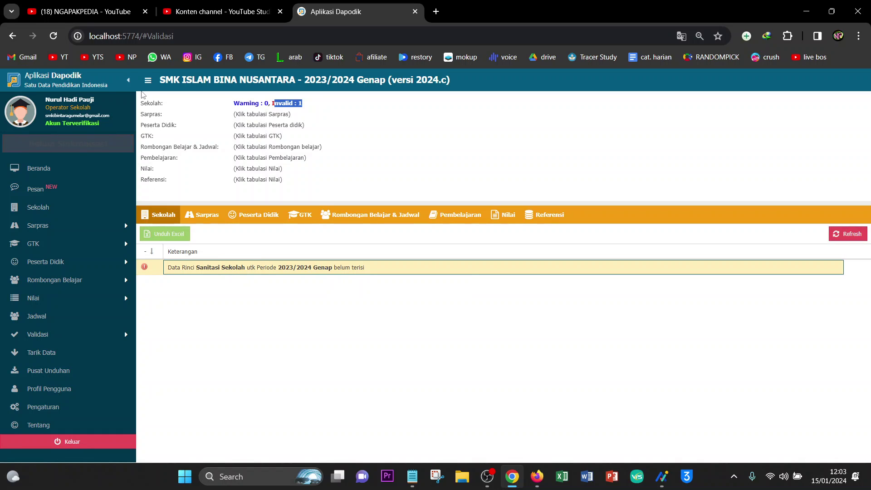
Open the Sanitasi (2023/2024 Genap) details of the school record and enlarge the detail area.
{"action": "left_click", "coordinate": [40, 171]}
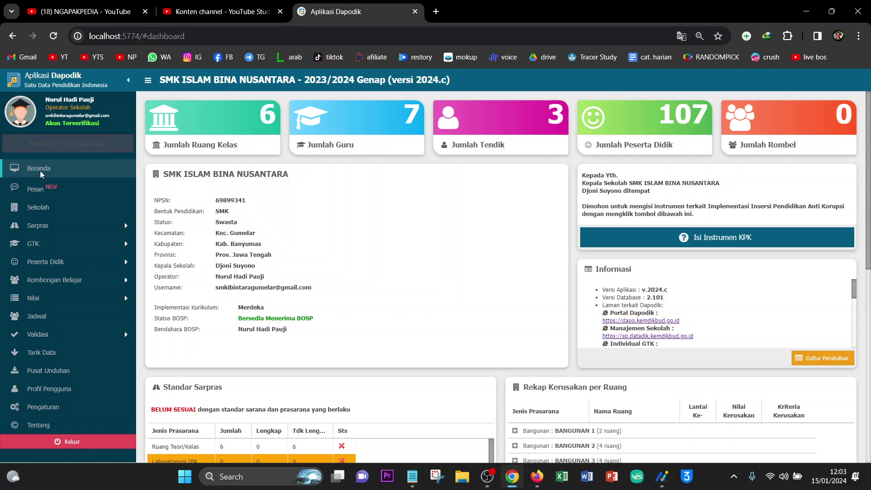
{"action": "left_click", "coordinate": [52, 211]}
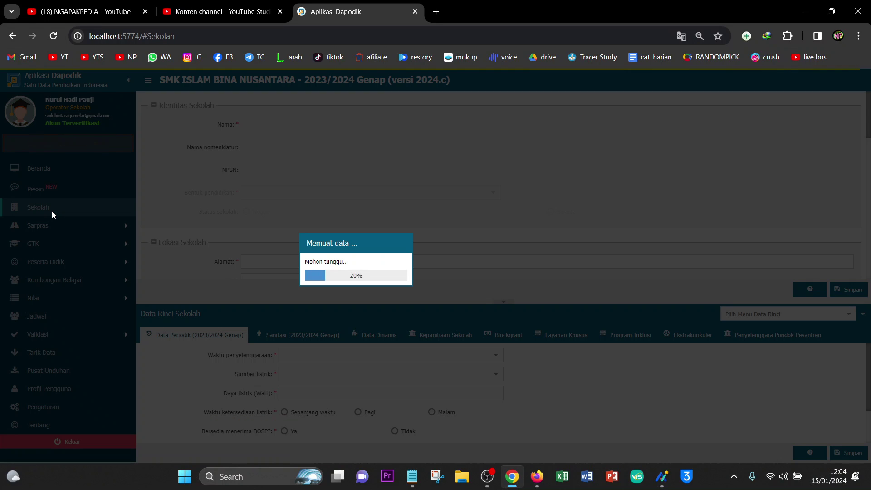
{"action": "scroll", "coordinate": [210, 269], "scroll_direction": "down", "scroll_amount": 2}
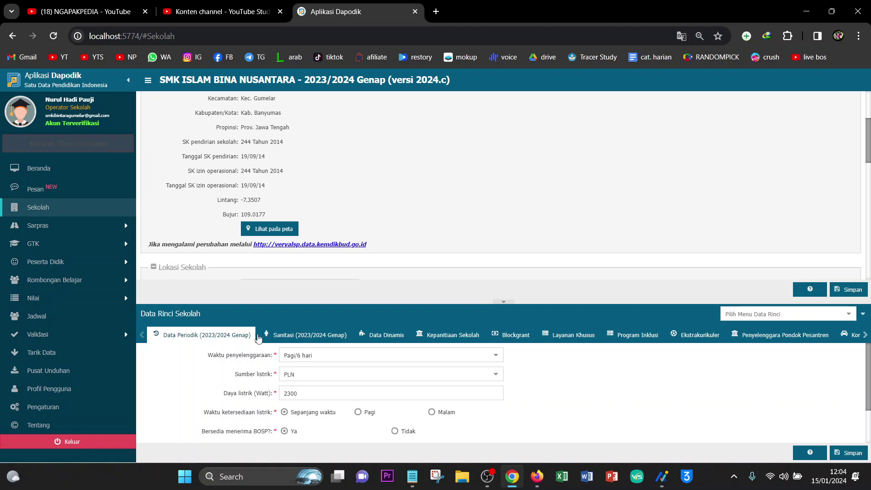
{"action": "left_click", "coordinate": [296, 336]}
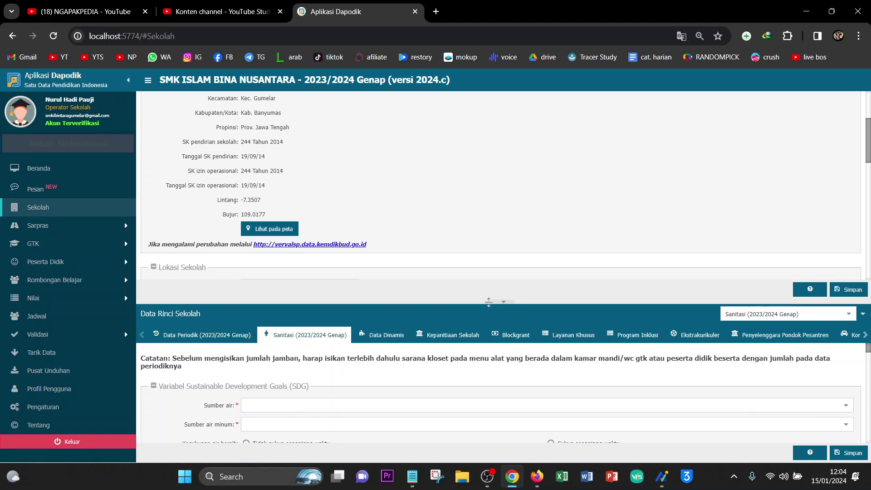
{"action": "left_click_drag", "start_coordinate": [492, 282], "coordinate": [491, 141]}
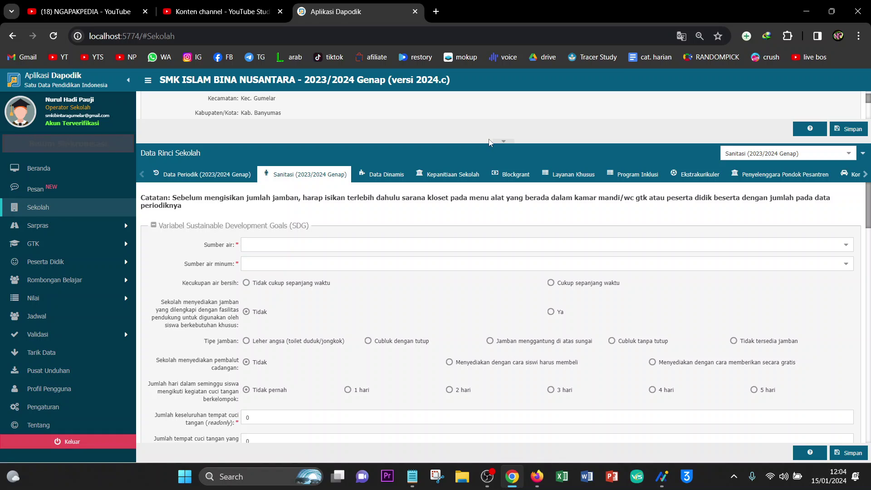
In the 2023/2024 Genap periodic data, choose Pagi/6 hari as Waktu penyelenggaraan, check the electricity and BOSP fields, and try to save.
{"action": "left_click", "coordinate": [245, 174]}
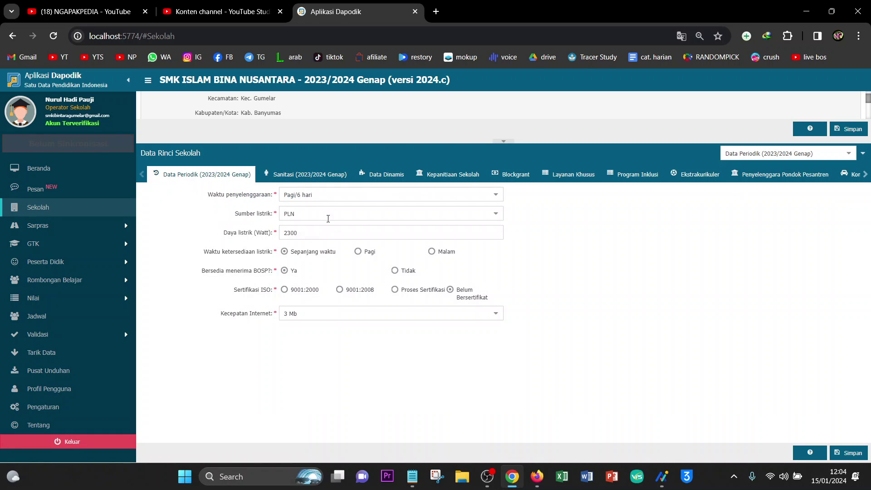
{"action": "left_click", "coordinate": [495, 195]}
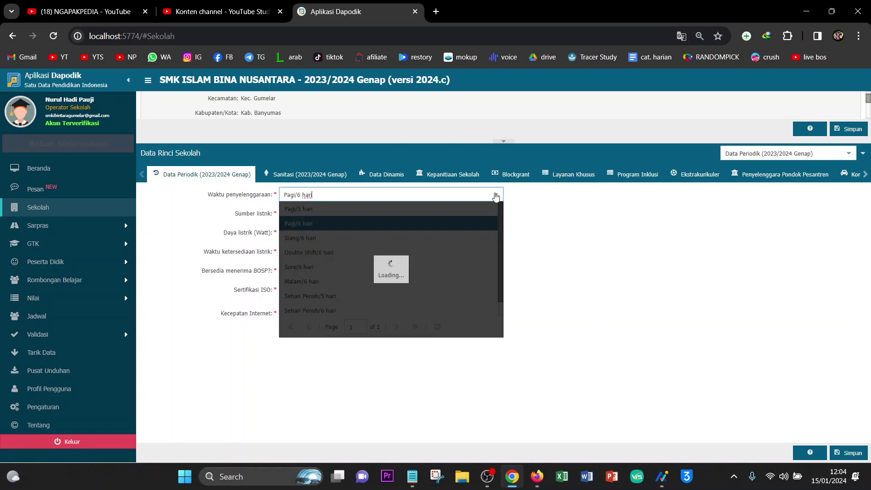
{"action": "left_click", "coordinate": [300, 223]}
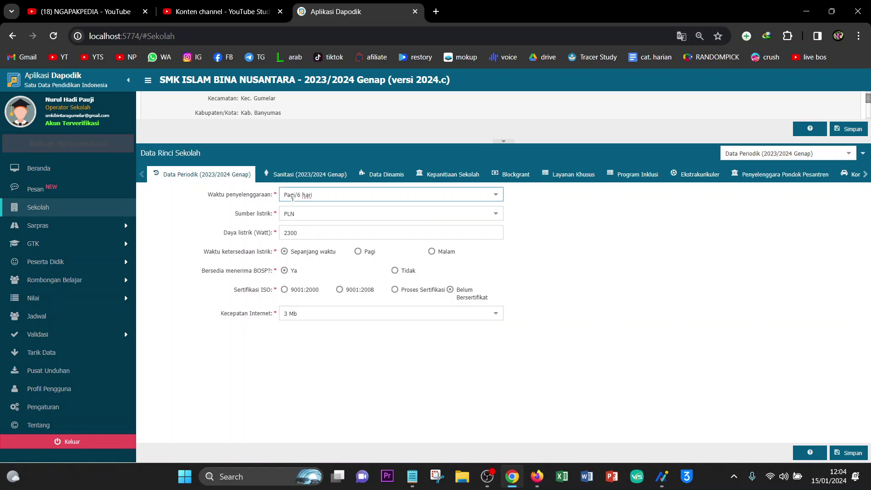
{"action": "left_click", "coordinate": [313, 217]}
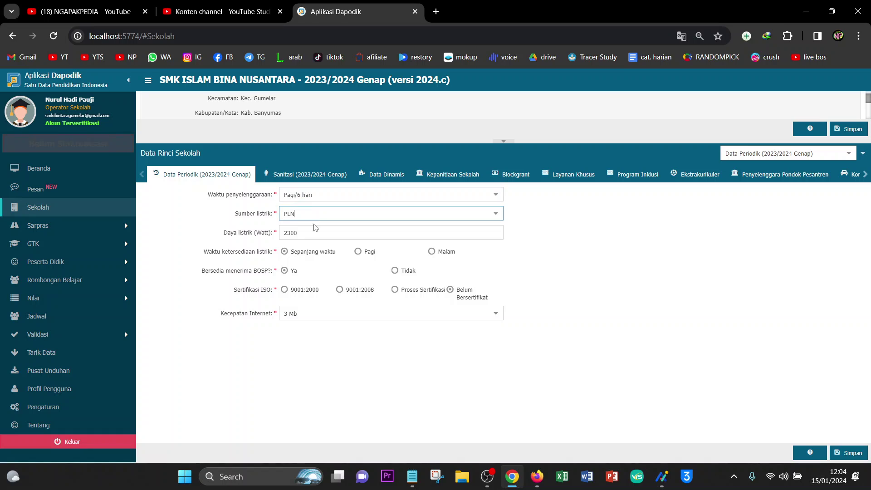
{"action": "left_click", "coordinate": [316, 234]}
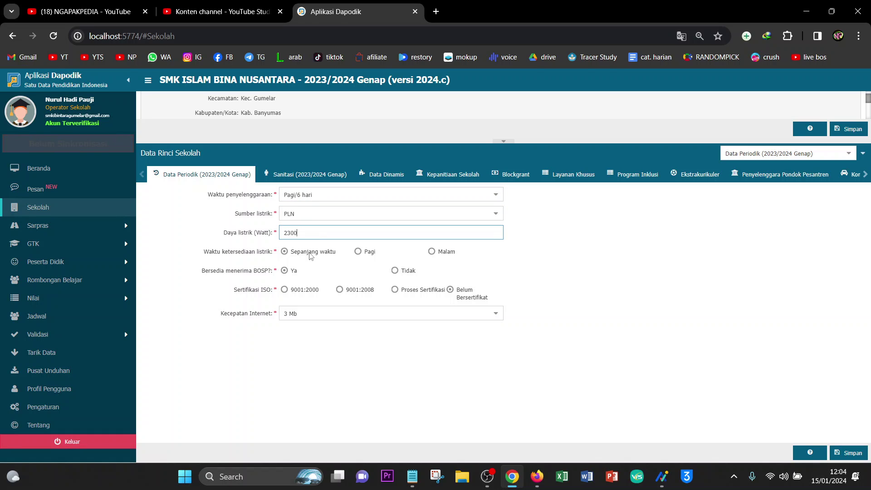
{"action": "left_click", "coordinate": [299, 275]}
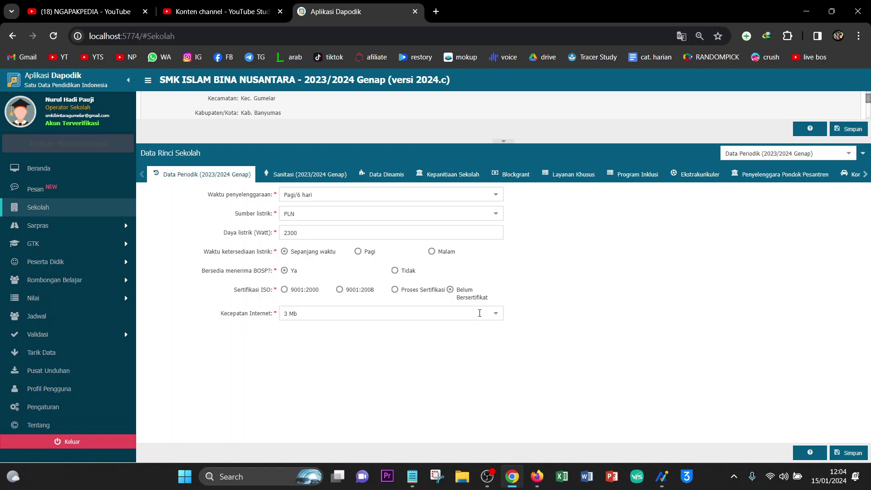
{"action": "left_click", "coordinate": [851, 454]}
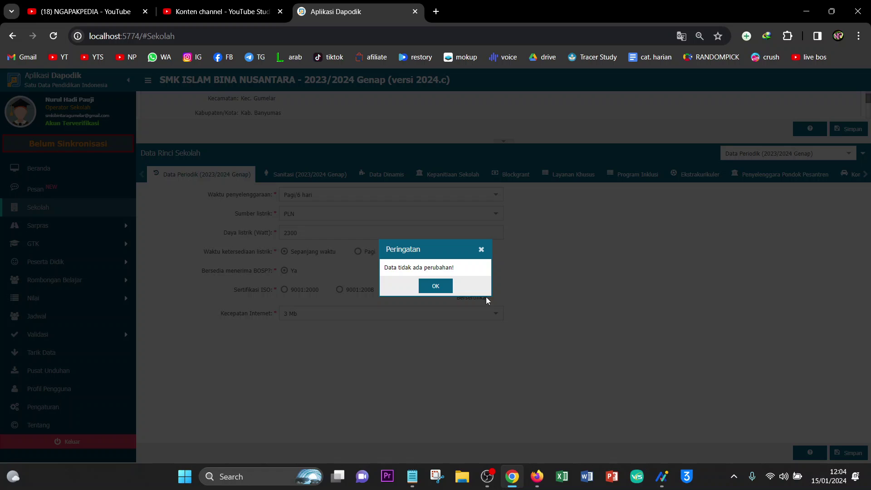
{"action": "left_click", "coordinate": [436, 286]}
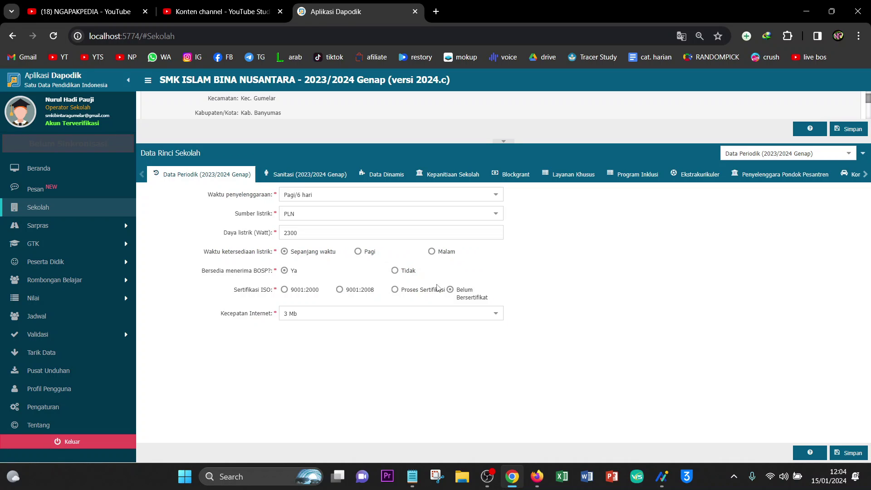
In the sanitation data, set Sumber air to Sumur terlindungi, Sumber air minum to Disediakan oleh siswa and Kecukupan air bersih to Cukup sepanjang waktu.
{"action": "left_click", "coordinate": [298, 180]}
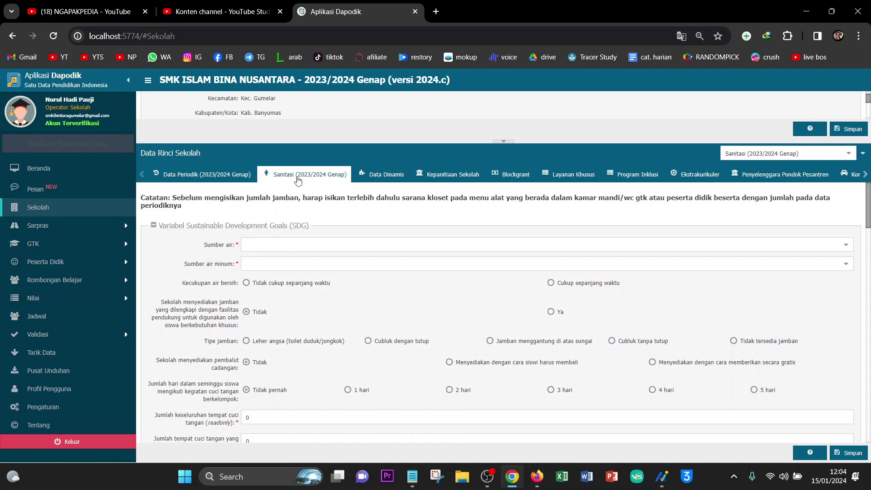
{"action": "left_click", "coordinate": [846, 251]}
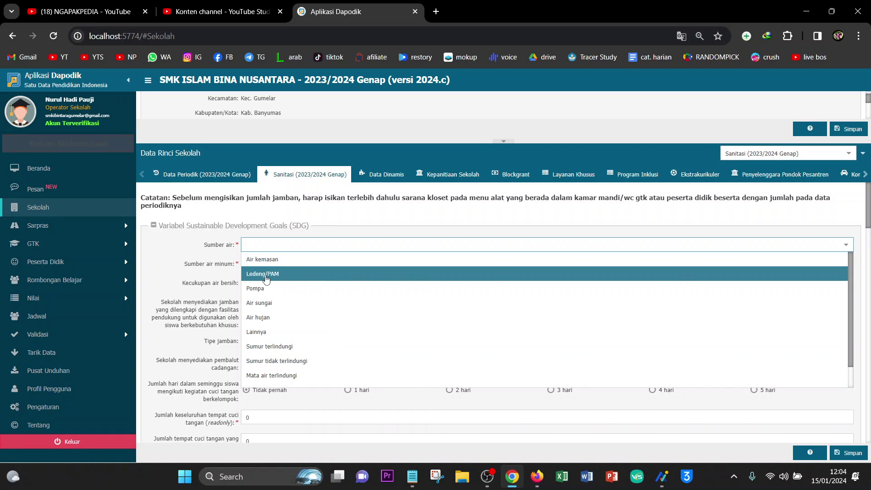
{"action": "left_click", "coordinate": [276, 347]}
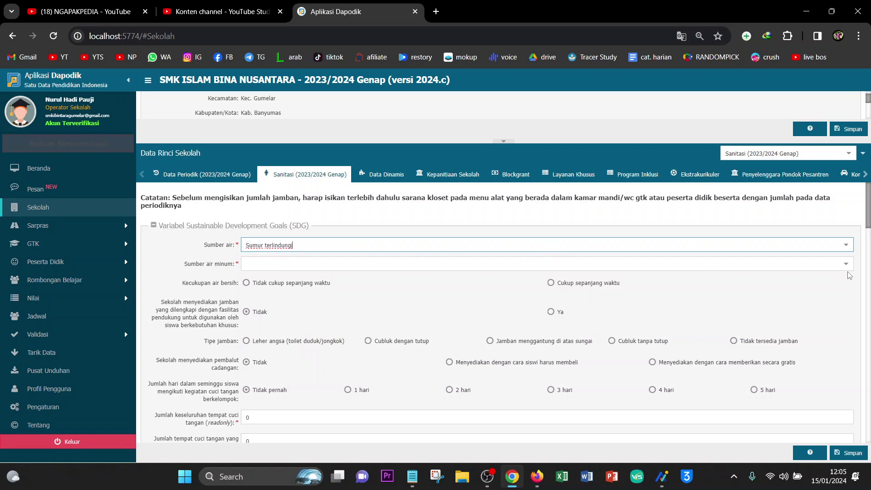
{"action": "left_click", "coordinate": [658, 264]}
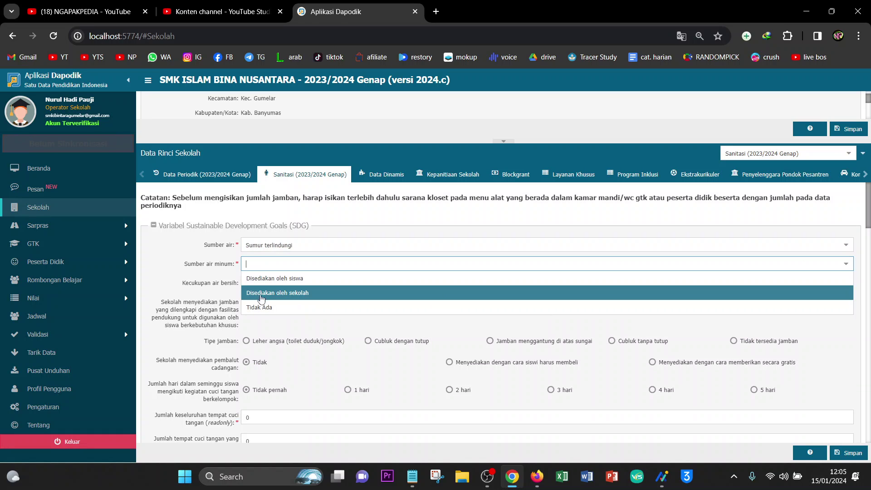
{"action": "left_click", "coordinate": [279, 283]}
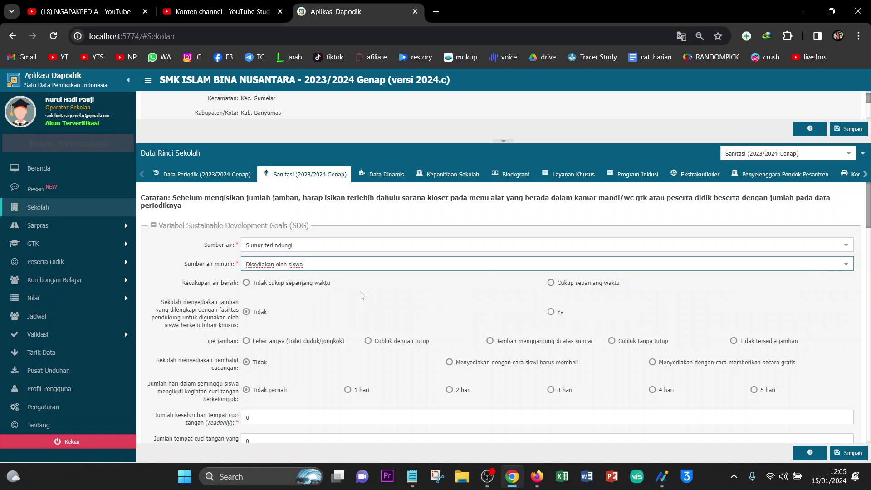
{"action": "left_click", "coordinate": [552, 285]}
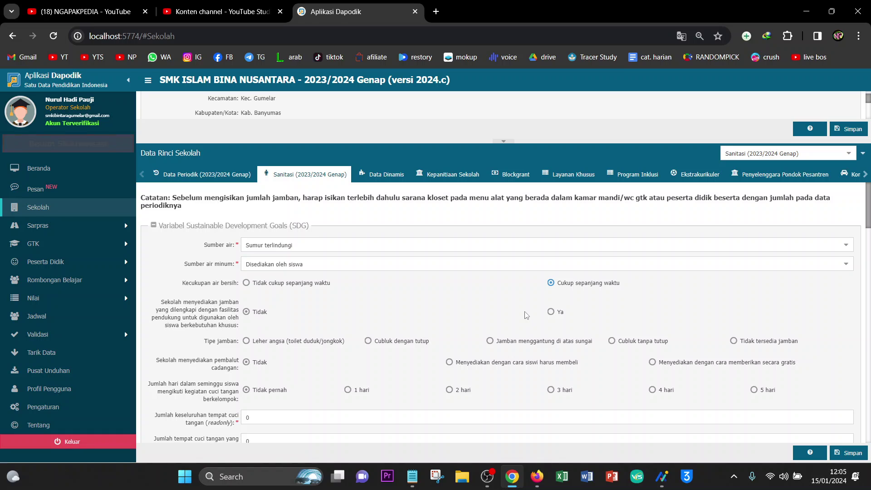
Set Tipe jamban to Leher angsa, answer Ya for soap and running water, and choose wastewater drainage to selokan/kali/sungai.
{"action": "scroll", "coordinate": [296, 318], "scroll_direction": "down", "scroll_amount": 1}
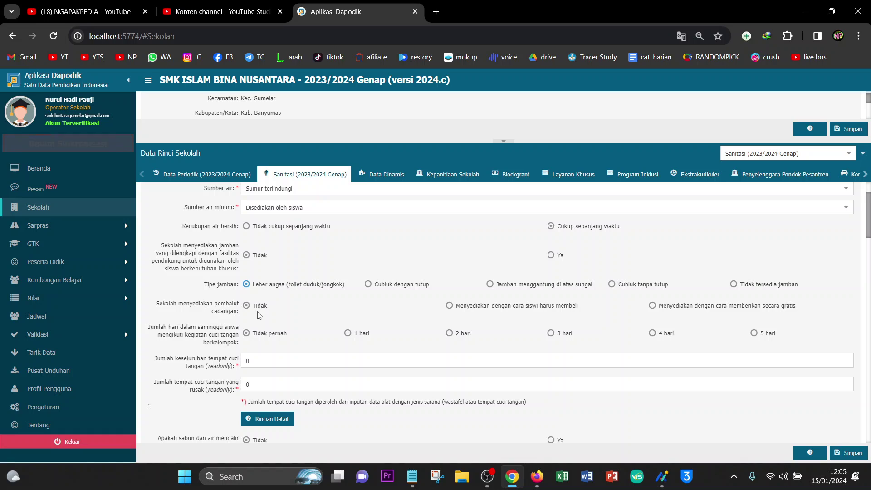
{"action": "scroll", "coordinate": [258, 315], "scroll_direction": "down", "scroll_amount": 1}
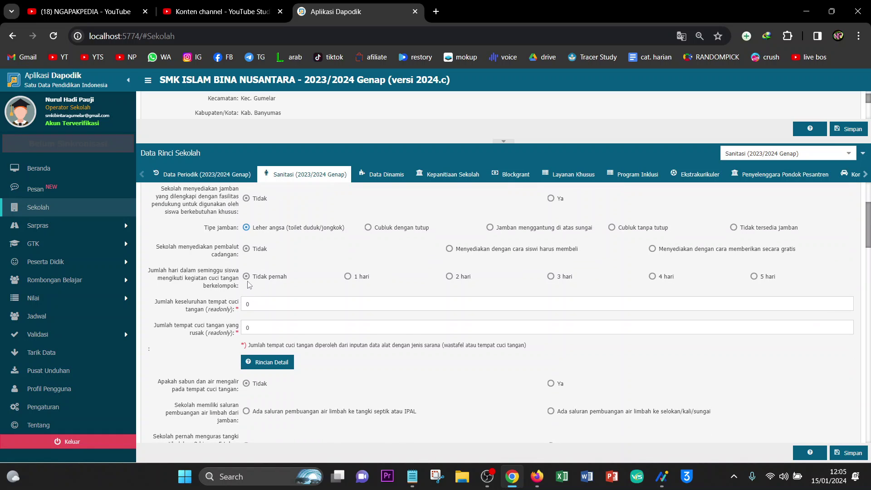
{"action": "scroll", "coordinate": [253, 285], "scroll_direction": "down", "scroll_amount": 1}
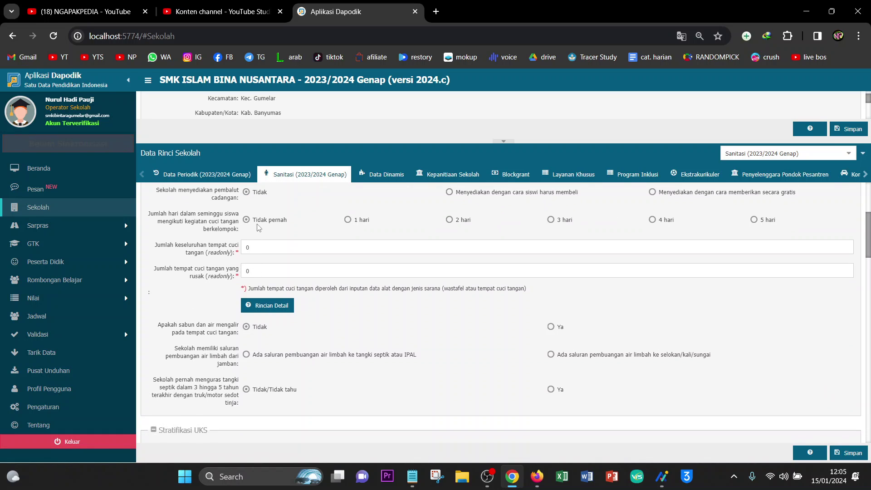
{"action": "left_click", "coordinate": [259, 251]}
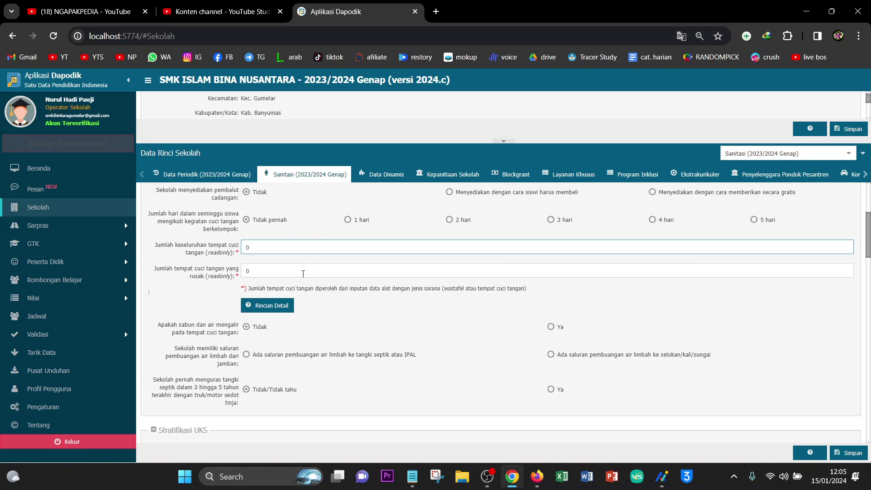
{"action": "scroll", "coordinate": [253, 235], "scroll_direction": "down", "scroll_amount": 2}
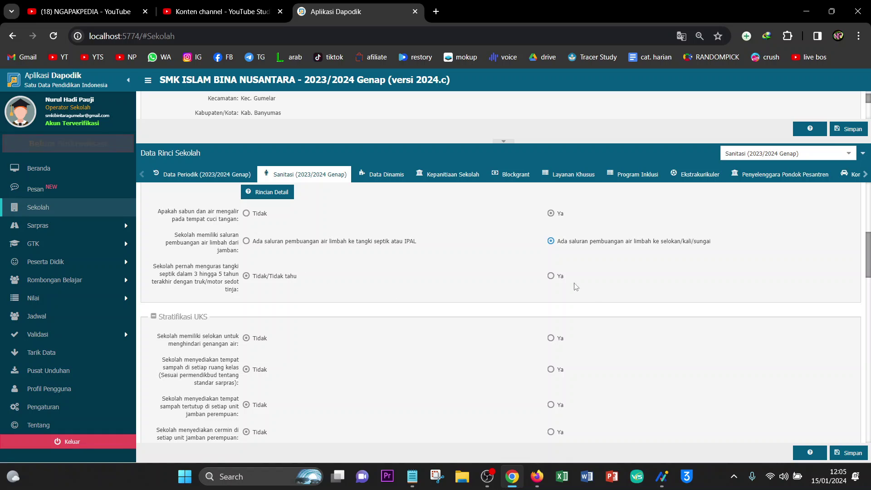
{"action": "scroll", "coordinate": [289, 272], "scroll_direction": "down", "scroll_amount": 1}
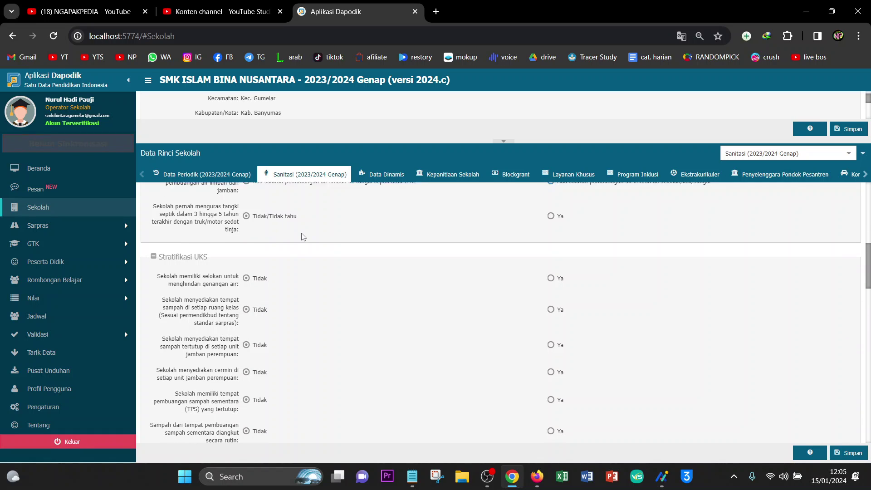
In Stratifikasi UKS, answer Ya for closed bins, mirrors, routine waste collection, sanitation planning and student activities, and choose partnership with lembaga non-pemerintah.
{"action": "scroll", "coordinate": [303, 237], "scroll_direction": "down", "scroll_amount": 1}
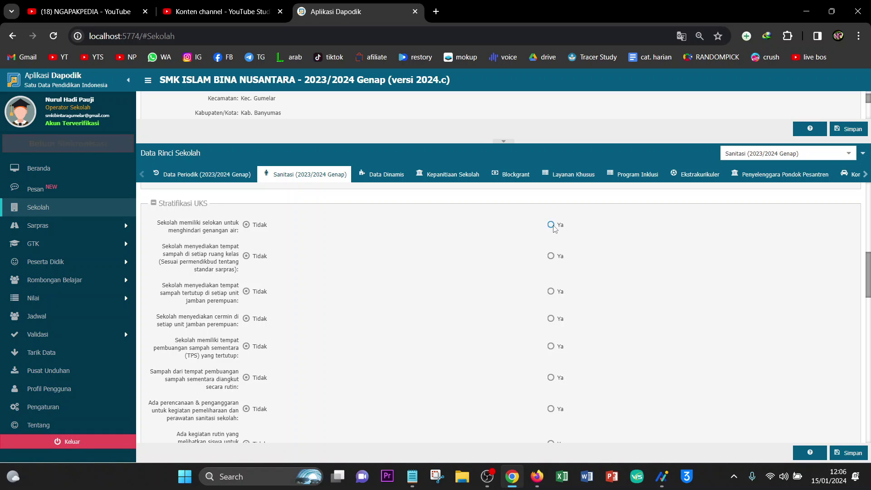
{"action": "double_click", "coordinate": [551, 262]}
{"action": "scroll", "coordinate": [552, 321], "scroll_direction": "down", "scroll_amount": 1}
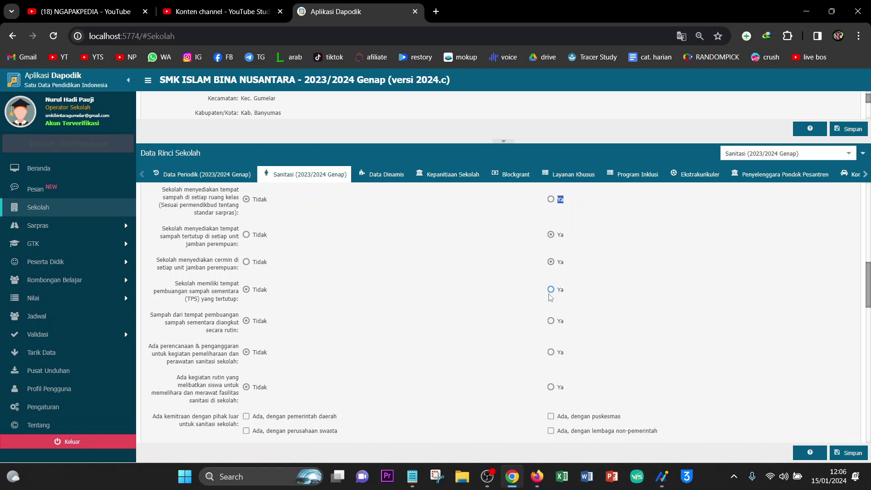
{"action": "left_click", "coordinate": [551, 320]}
{"action": "scroll", "coordinate": [552, 359], "scroll_direction": "down", "scroll_amount": 3}
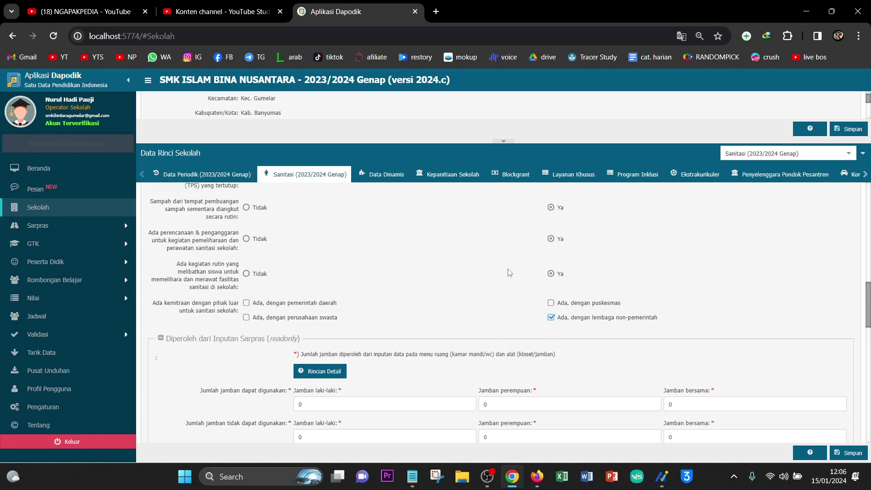
Review the read-only toilet counts and the KIE answers through Ayo minum air, and save the sanitation data.
{"action": "scroll", "coordinate": [510, 272], "scroll_direction": "down", "scroll_amount": 3}
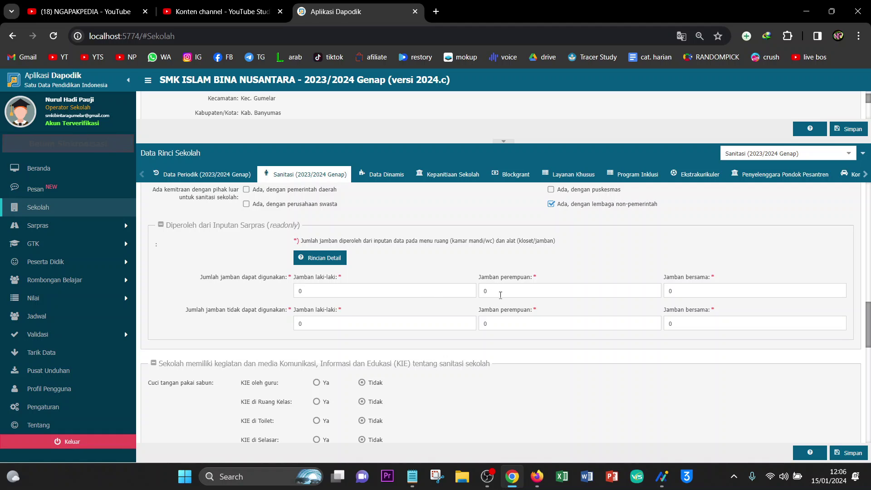
{"action": "scroll", "coordinate": [501, 295], "scroll_direction": "down", "scroll_amount": 2}
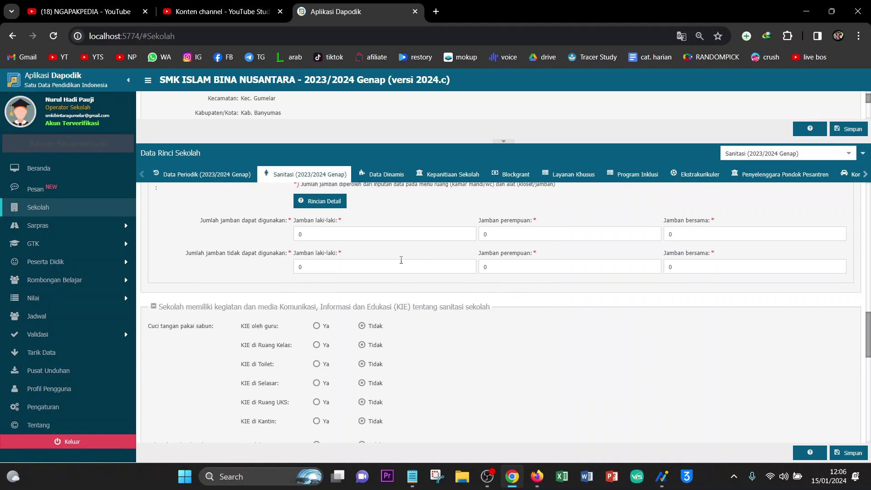
{"action": "scroll", "coordinate": [404, 277], "scroll_direction": "down", "scroll_amount": 2}
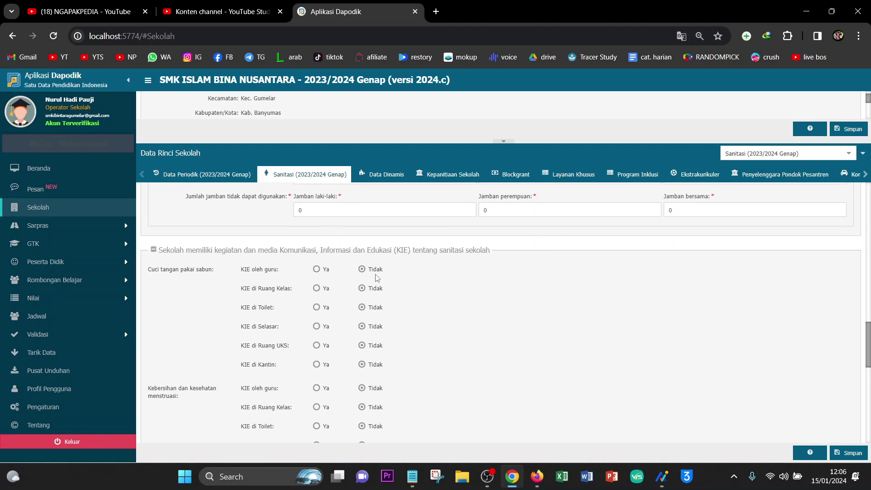
{"action": "scroll", "coordinate": [357, 276], "scroll_direction": "down", "scroll_amount": 10}
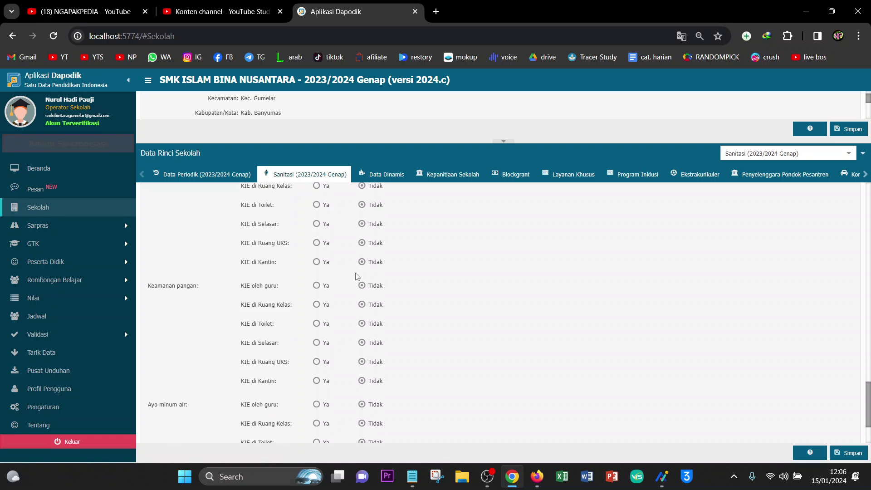
{"action": "scroll", "coordinate": [357, 276], "scroll_direction": "down", "scroll_amount": 2}
{"action": "scroll", "coordinate": [434, 368], "scroll_direction": "up", "scroll_amount": 2}
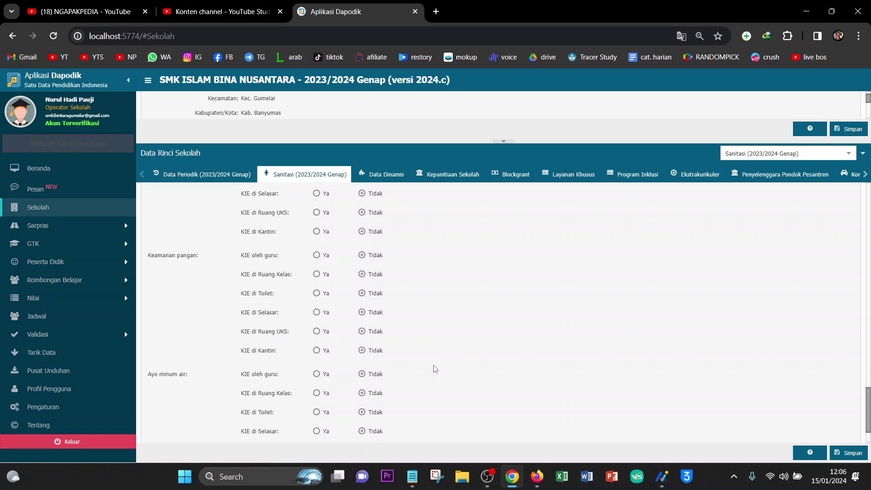
{"action": "scroll", "coordinate": [434, 368], "scroll_direction": "down", "scroll_amount": 2}
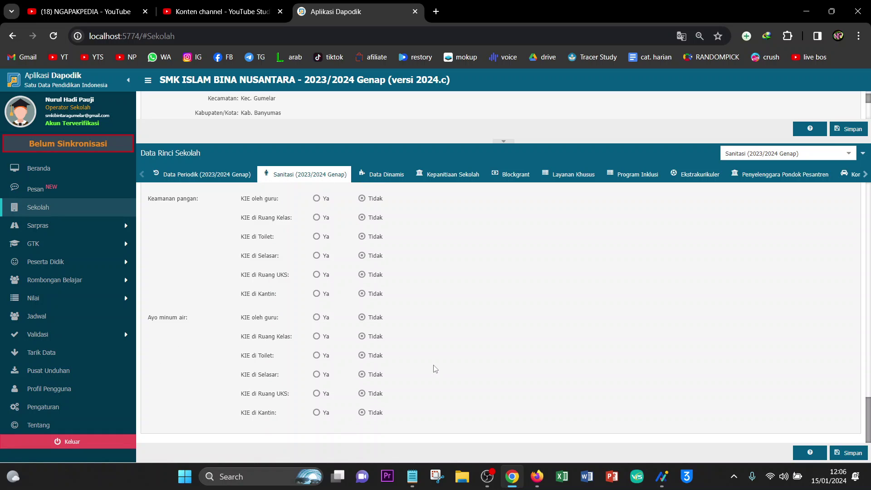
{"action": "left_click", "coordinate": [860, 452]}
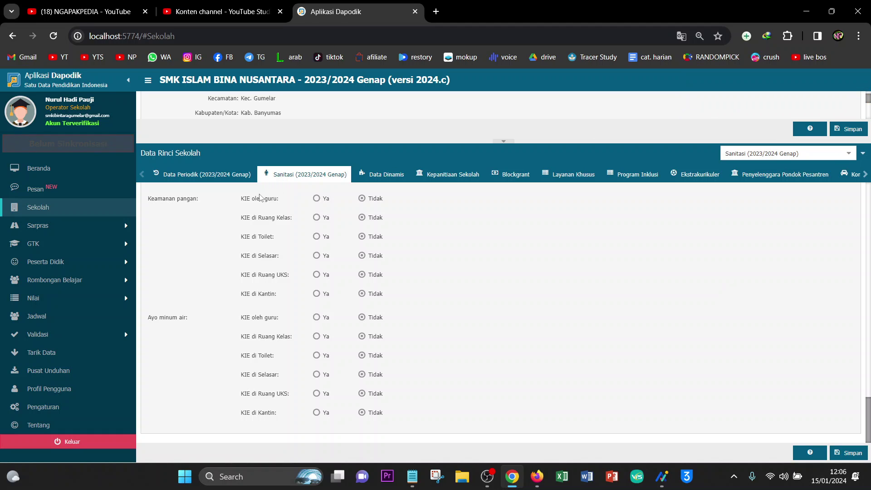
Open the Alat data under Sarpras for Alat di luar Ruangan and select the tempat cuci tangan entry in the Diluar Ruangan group.
{"action": "left_click", "coordinate": [75, 227]}
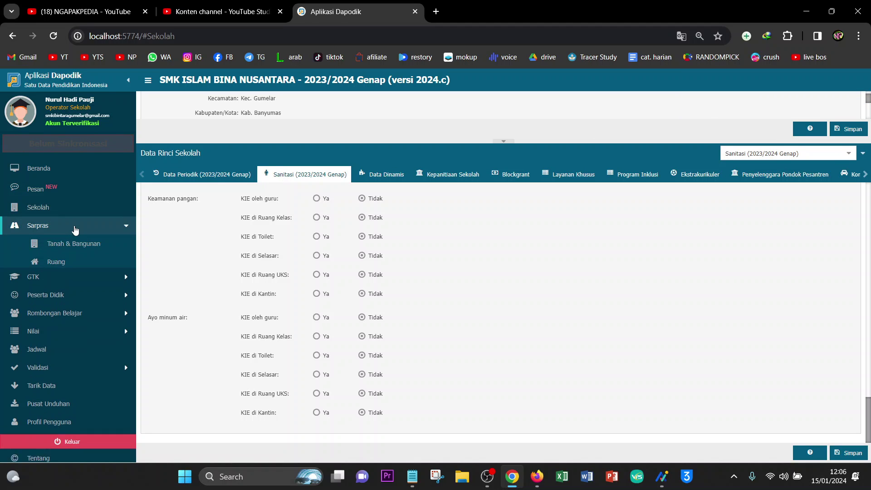
{"action": "scroll", "coordinate": [350, 229], "scroll_direction": "up", "scroll_amount": 15}
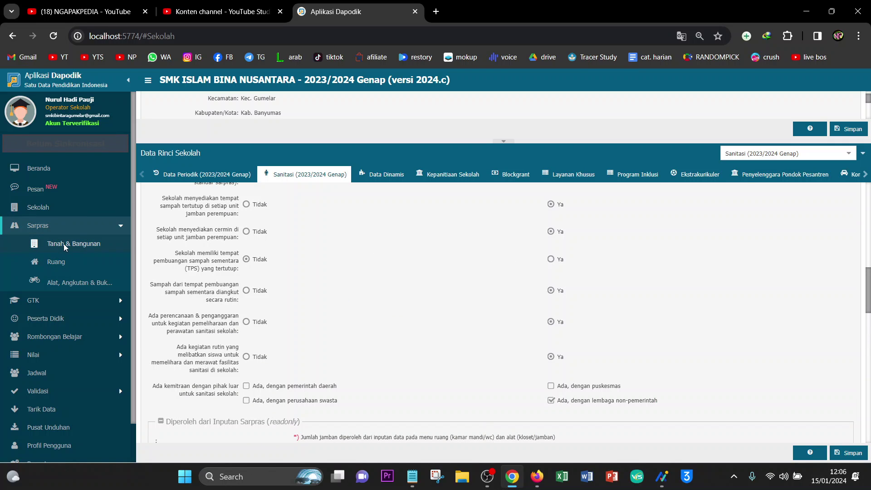
{"action": "left_click", "coordinate": [64, 282]}
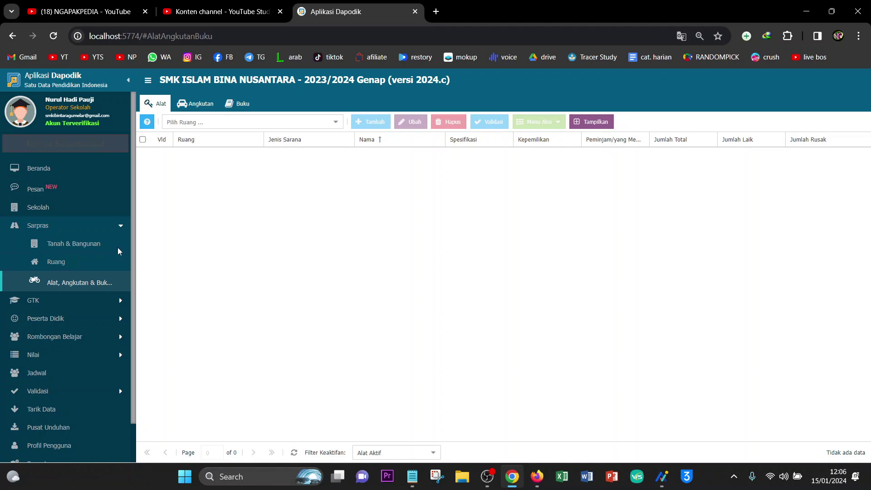
{"action": "left_click", "coordinate": [336, 122]}
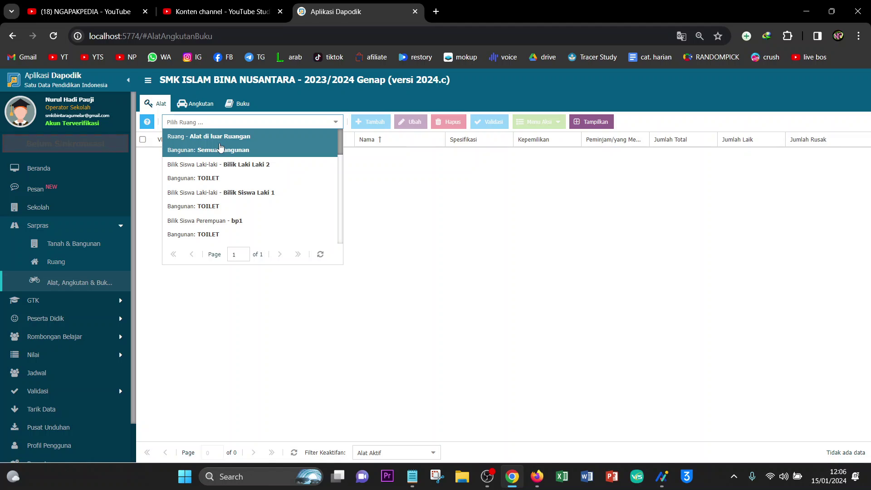
{"action": "left_click", "coordinate": [220, 146]}
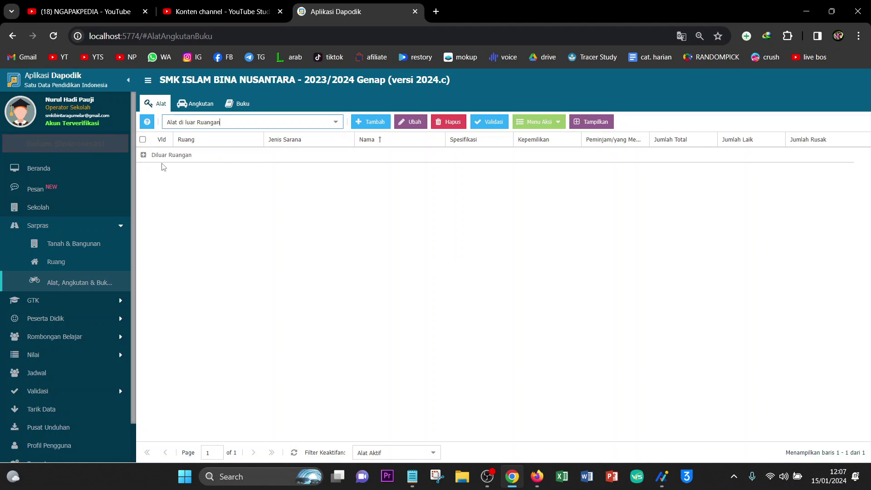
{"action": "left_click", "coordinate": [144, 156]}
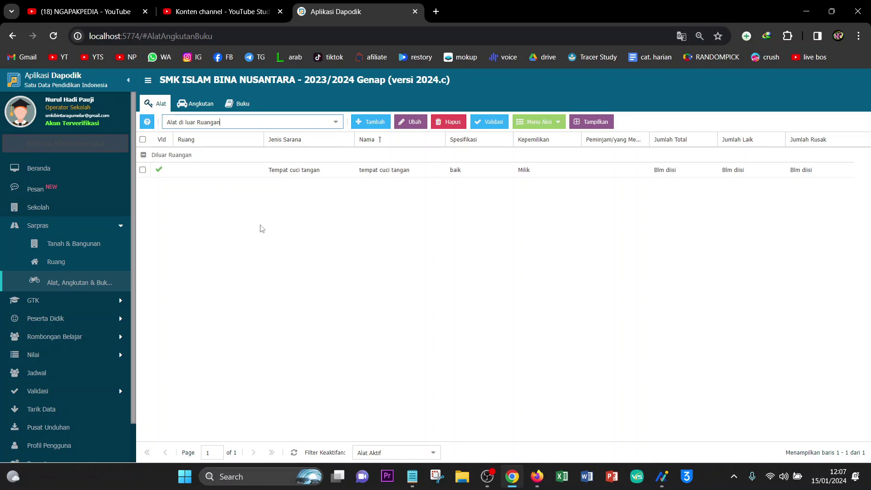
{"action": "left_click", "coordinate": [294, 174]}
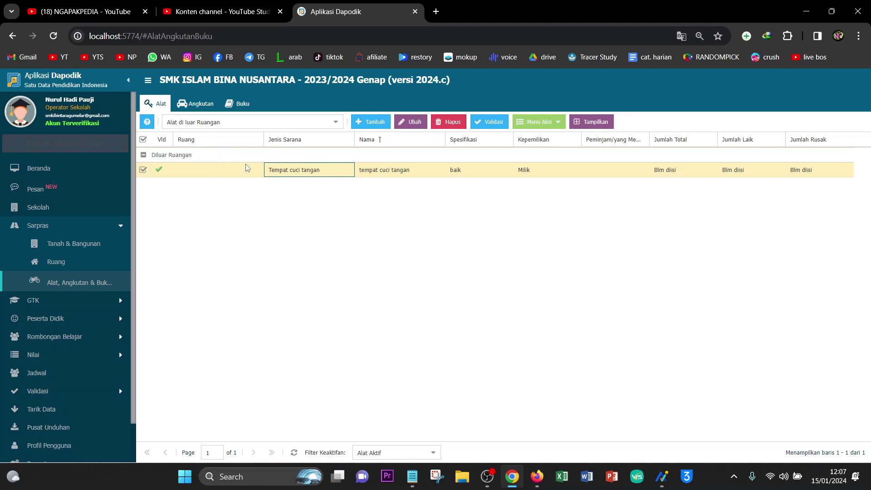
Search the Jenis sarana options for TANGAN in a new Alat form, look through all result pages, and close the form without saving.
{"action": "left_click", "coordinate": [372, 125]}
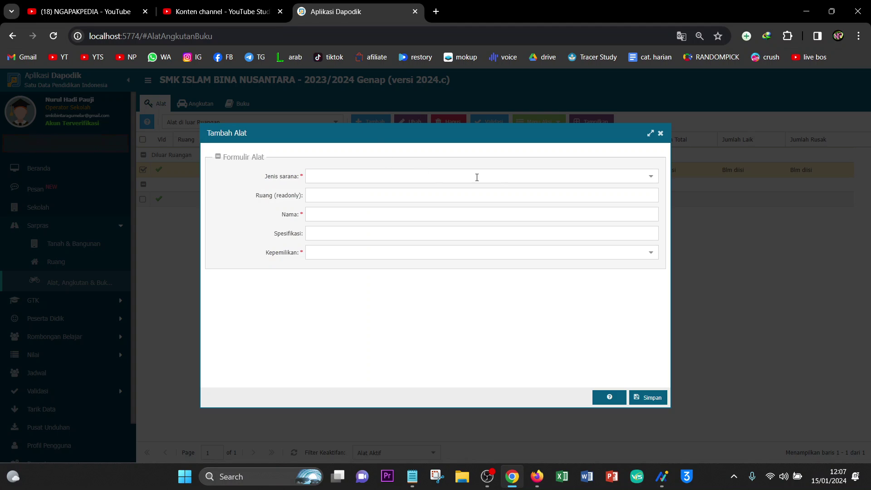
{"action": "left_click", "coordinate": [650, 177]}
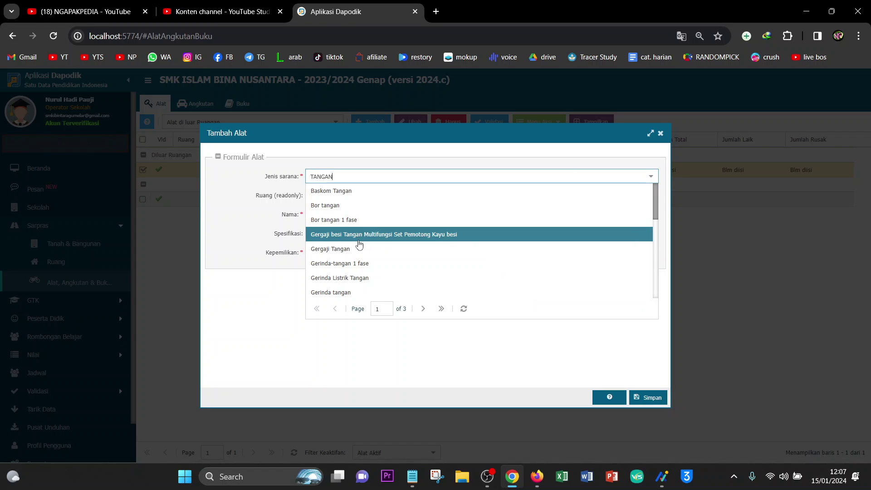
{"action": "scroll", "coordinate": [358, 254], "scroll_direction": "down", "scroll_amount": 5}
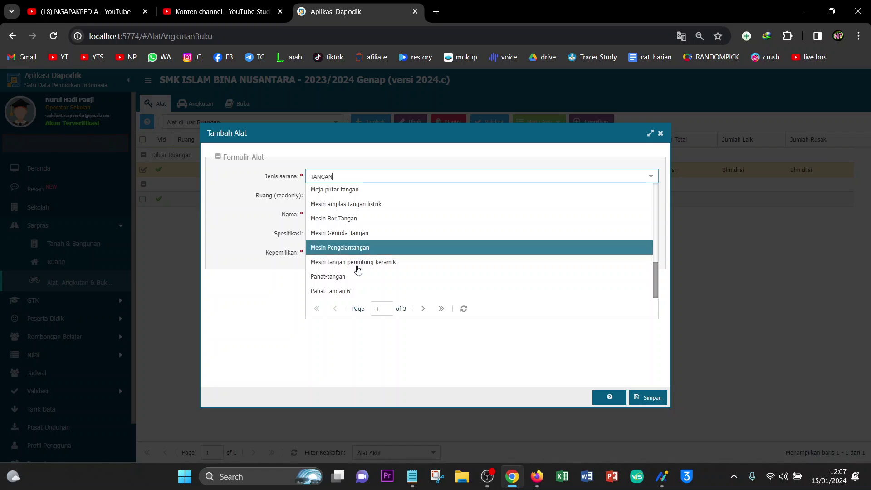
{"action": "scroll", "coordinate": [360, 270], "scroll_direction": "up", "scroll_amount": 1}
{"action": "scroll", "coordinate": [360, 272], "scroll_direction": "down", "scroll_amount": 1}
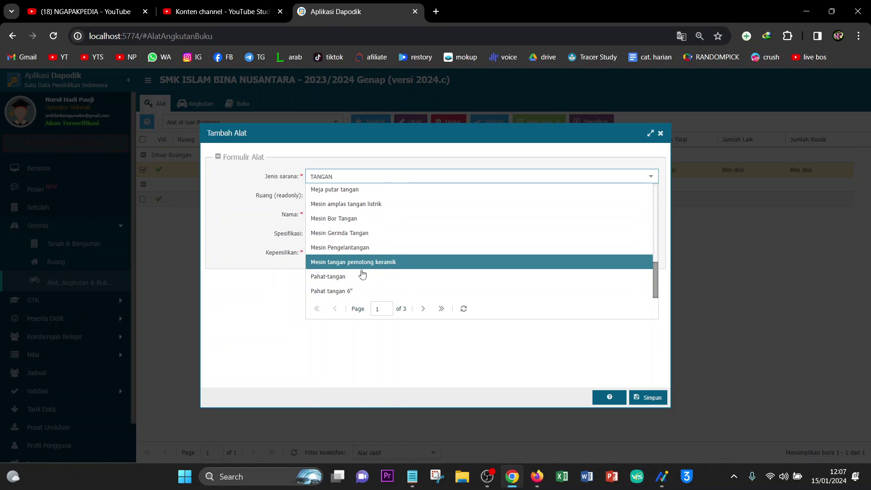
{"action": "left_click", "coordinate": [422, 309]}
{"action": "scroll", "coordinate": [386, 276], "scroll_direction": "down", "scroll_amount": 5}
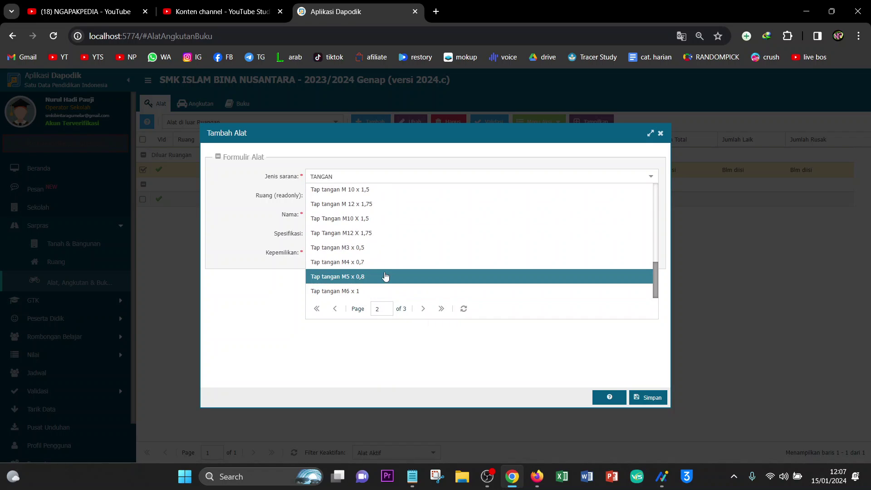
{"action": "left_click", "coordinate": [423, 309]}
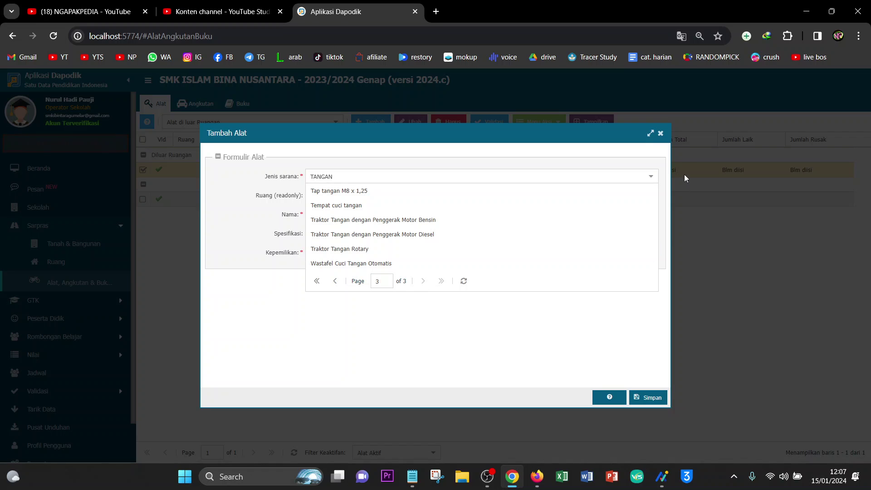
{"action": "left_click", "coordinate": [660, 133]}
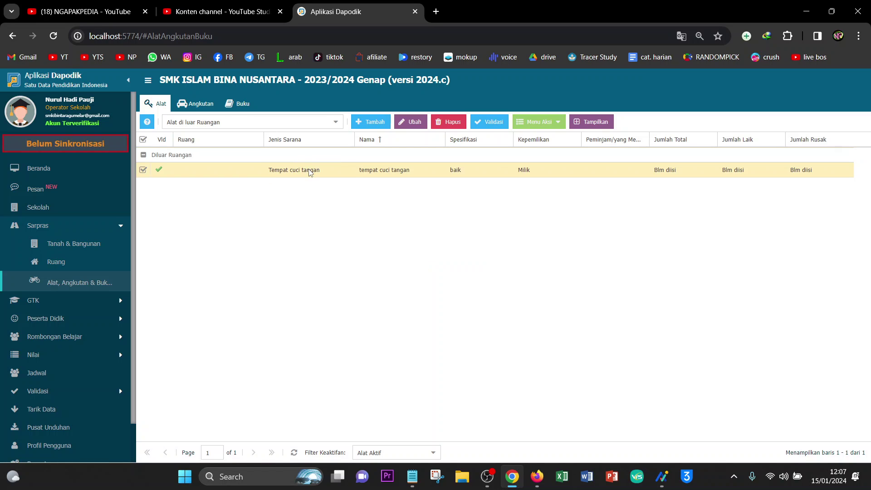
In the 2023/2024 periodic data of tempat cuci tangan, set Jumlah total and Jumlah laik to 5 and save.
{"action": "left_click", "coordinate": [311, 174]}
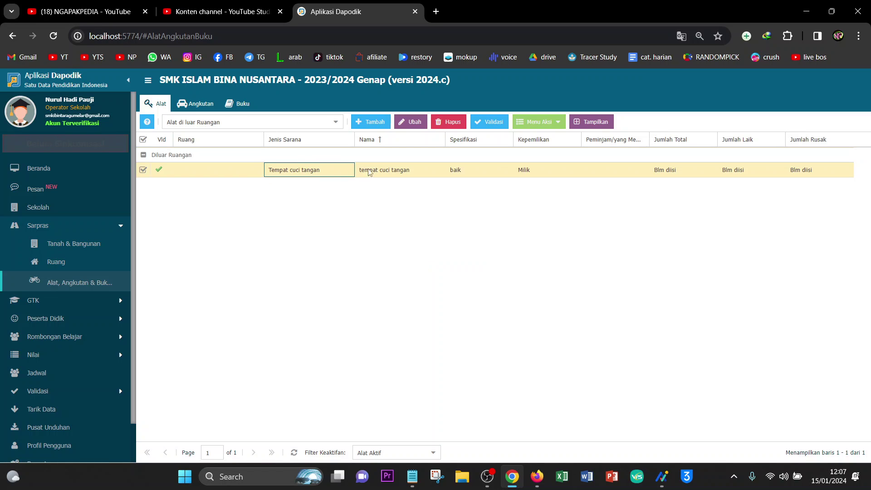
{"action": "left_click", "coordinate": [559, 126]}
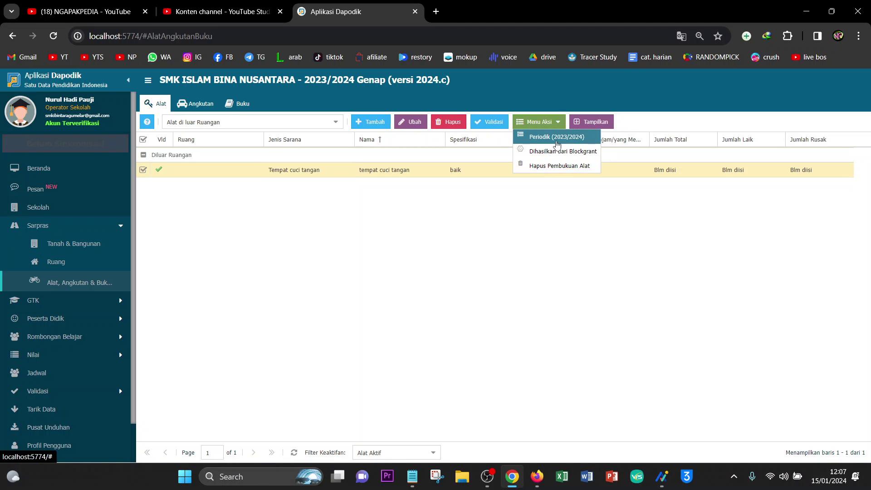
{"action": "left_click", "coordinate": [556, 138]}
{"action": "left_click", "coordinate": [427, 240]}
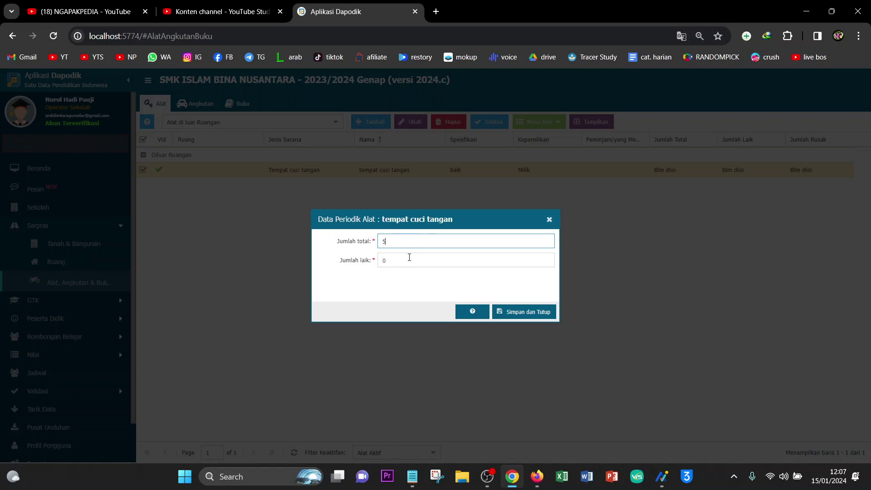
{"action": "left_click", "coordinate": [409, 258]}
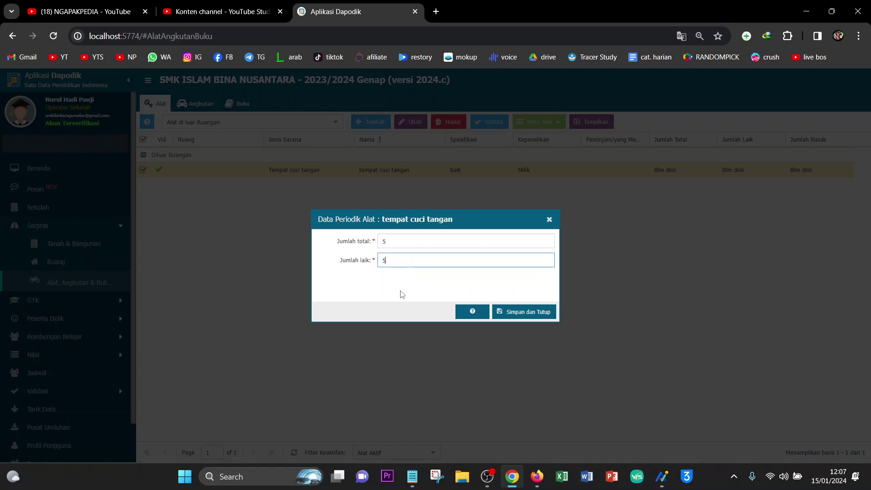
{"action": "left_click", "coordinate": [386, 295]}
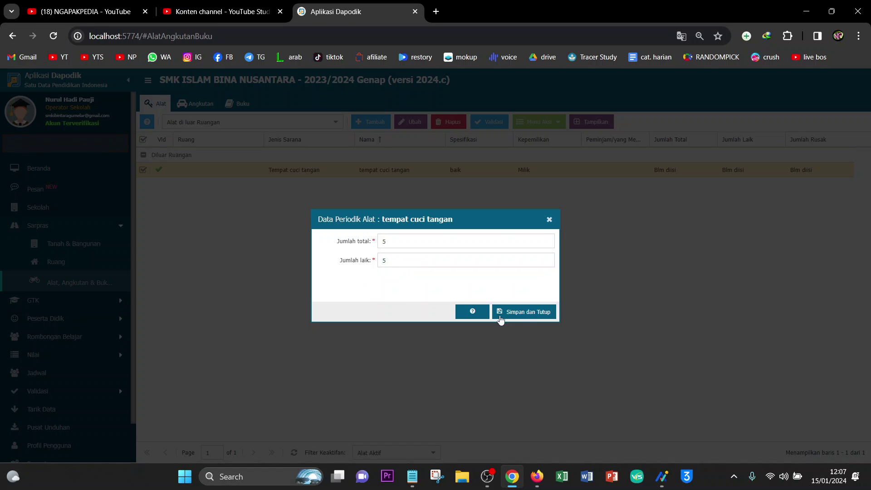
{"action": "left_click", "coordinate": [533, 311]}
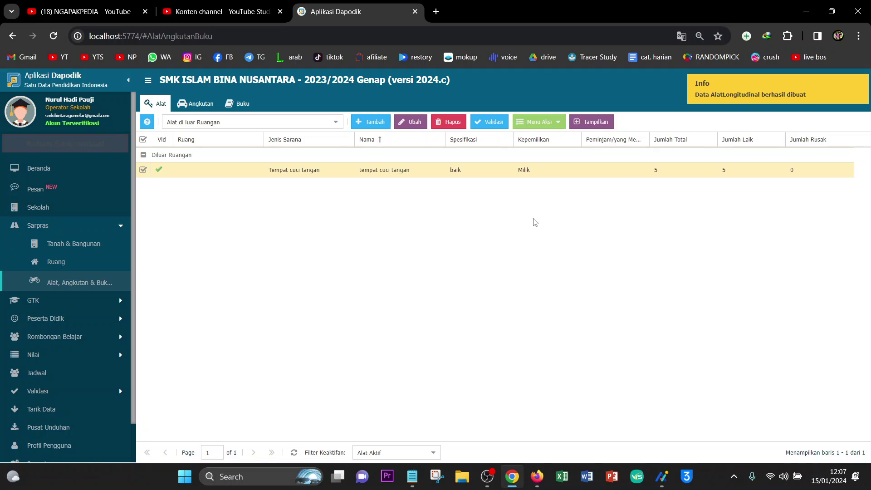
{"action": "left_click", "coordinate": [538, 175]}
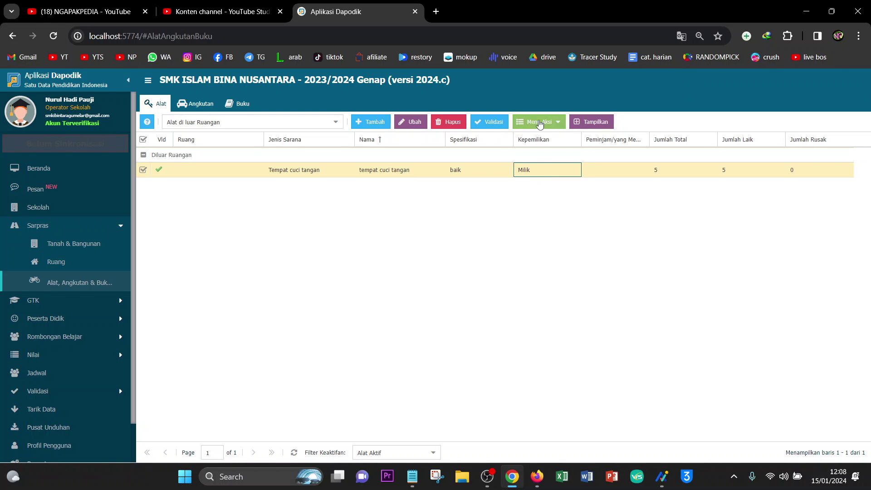
{"action": "left_click", "coordinate": [539, 123]}
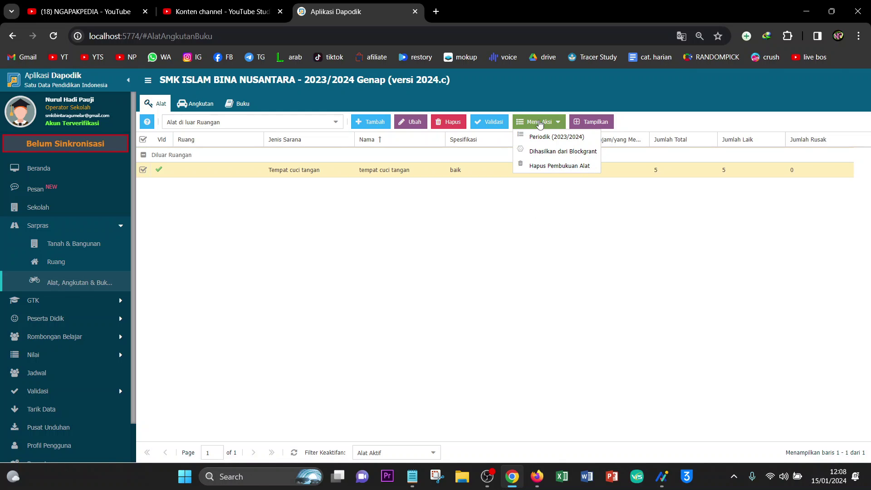
{"action": "left_click", "coordinate": [557, 198]}
{"action": "left_click", "coordinate": [588, 174]}
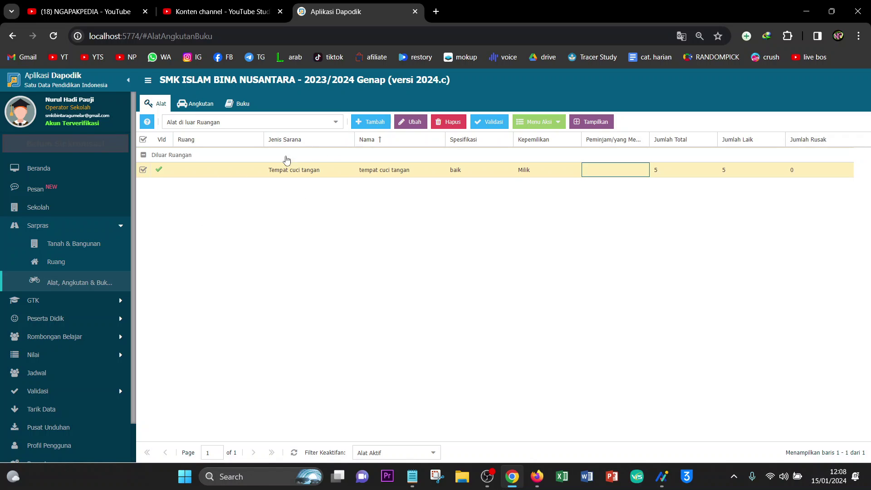
Switch the Alat list to the room Bilik Laki Laki 2 in the TOILET building.
{"action": "left_click", "coordinate": [334, 126]}
{"action": "left_click", "coordinate": [334, 126]}
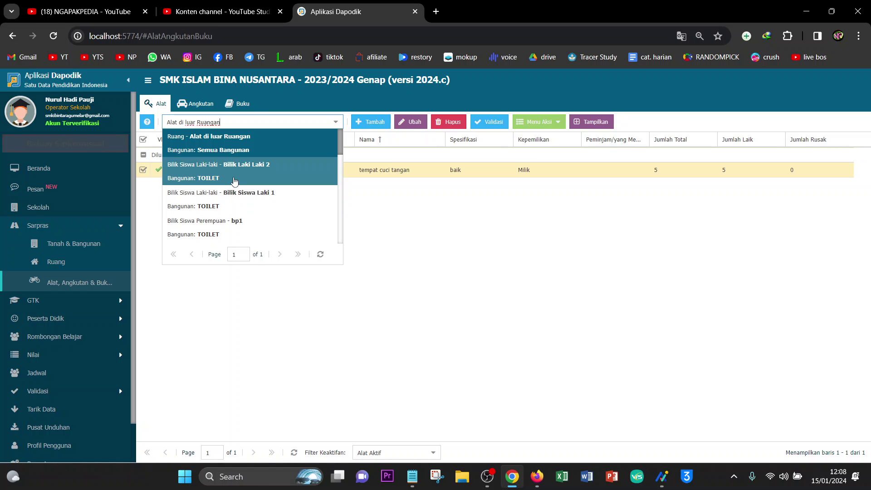
{"action": "scroll", "coordinate": [234, 200], "scroll_direction": "down", "scroll_amount": 2}
{"action": "scroll", "coordinate": [235, 182], "scroll_direction": "up", "scroll_amount": 1}
{"action": "scroll", "coordinate": [235, 181], "scroll_direction": "up", "scroll_amount": 3}
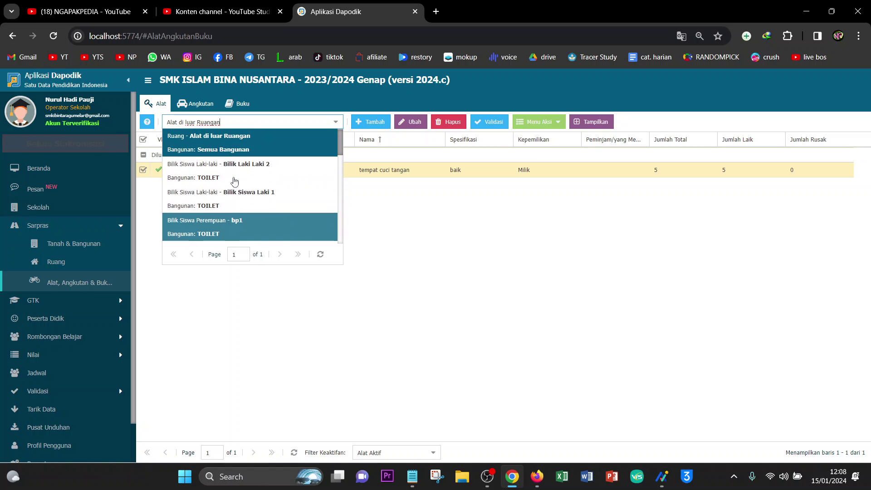
{"action": "left_click", "coordinate": [233, 177]}
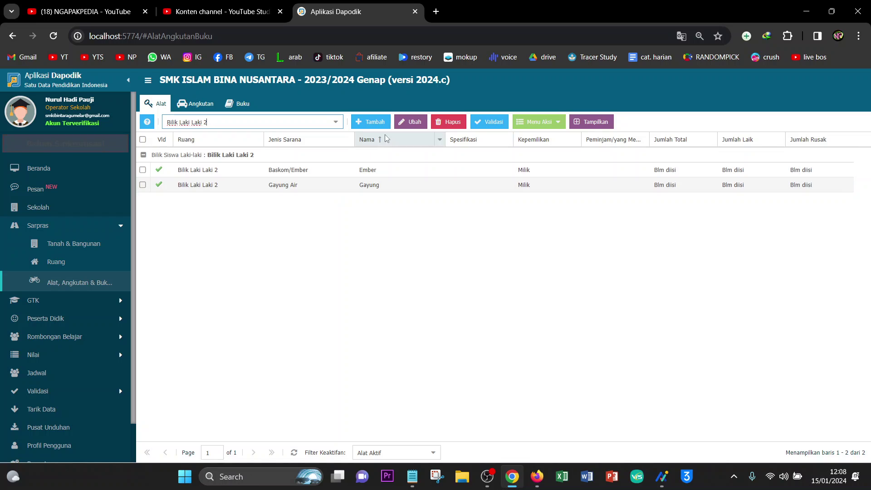
Search the Jenis sarana options for JAMBAN in a new Alat form for Bilik Laki Laki 2, reopening the form to retry.
{"action": "left_click", "coordinate": [381, 123]}
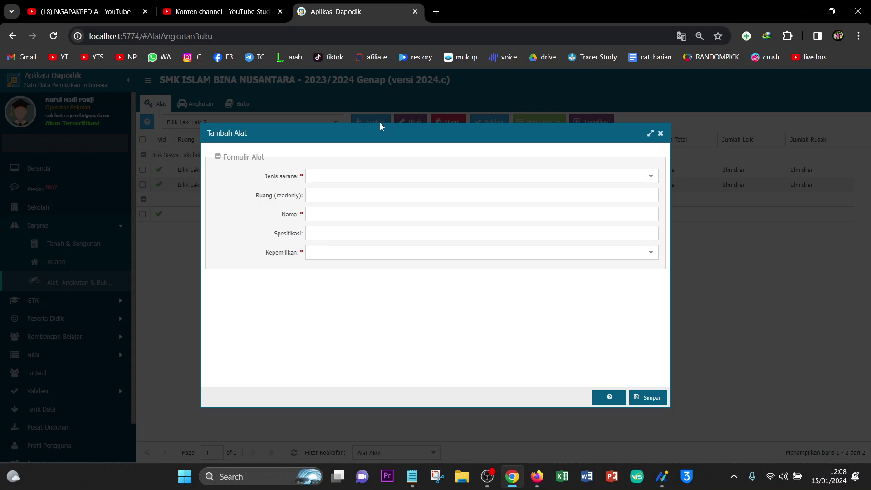
{"action": "left_click", "coordinate": [627, 175]}
{"action": "type", "text": "JAMBAN"}
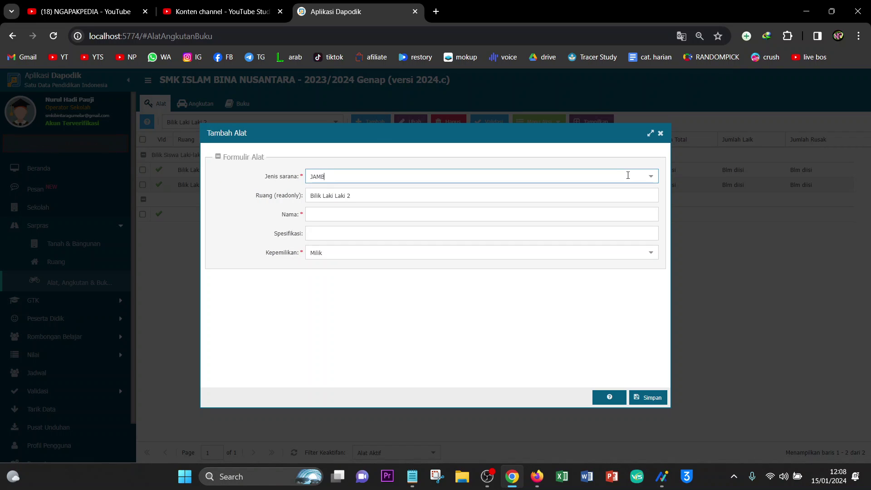
{"action": "left_click", "coordinate": [651, 176]}
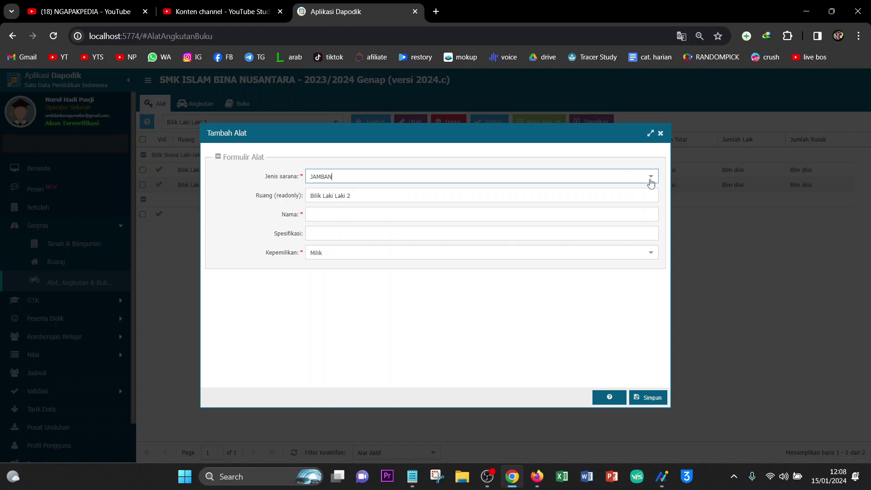
{"action": "left_click", "coordinate": [661, 134]}
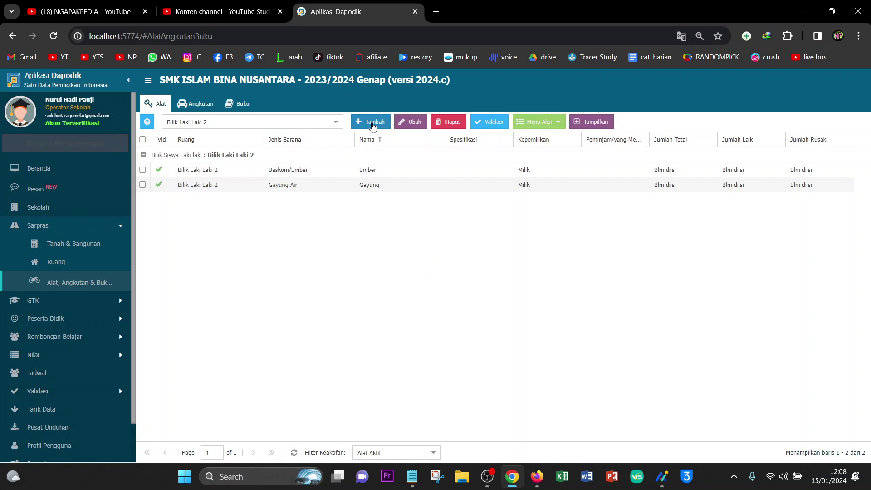
{"action": "left_click", "coordinate": [373, 123]}
{"action": "left_click", "coordinate": [651, 176]}
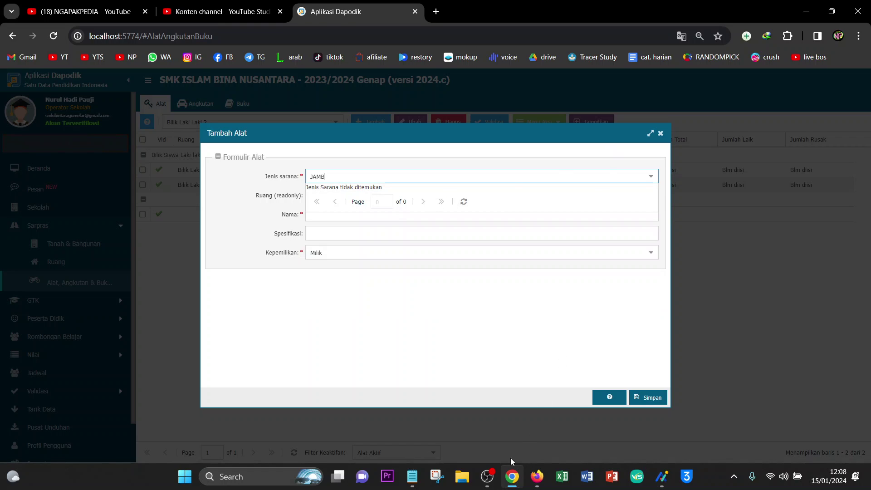
{"action": "left_click", "coordinate": [488, 476]}
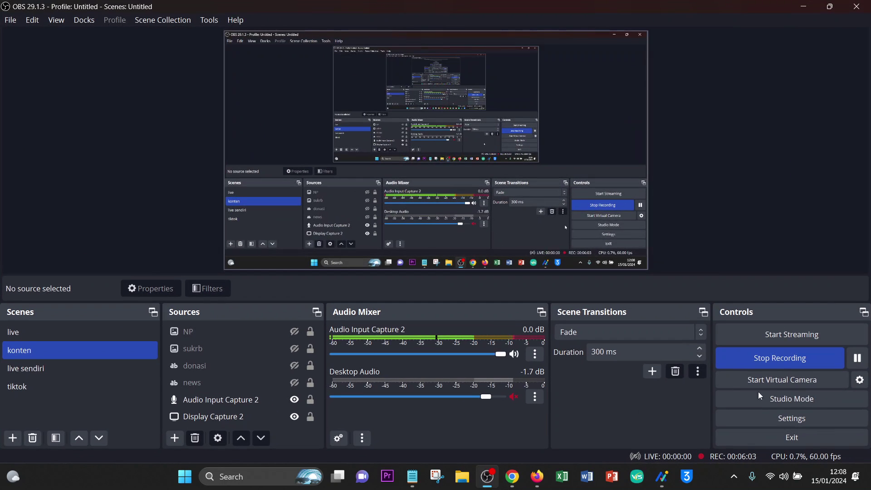
{"action": "left_click", "coordinate": [857, 359]}
{"action": "left_click", "coordinate": [857, 358]}
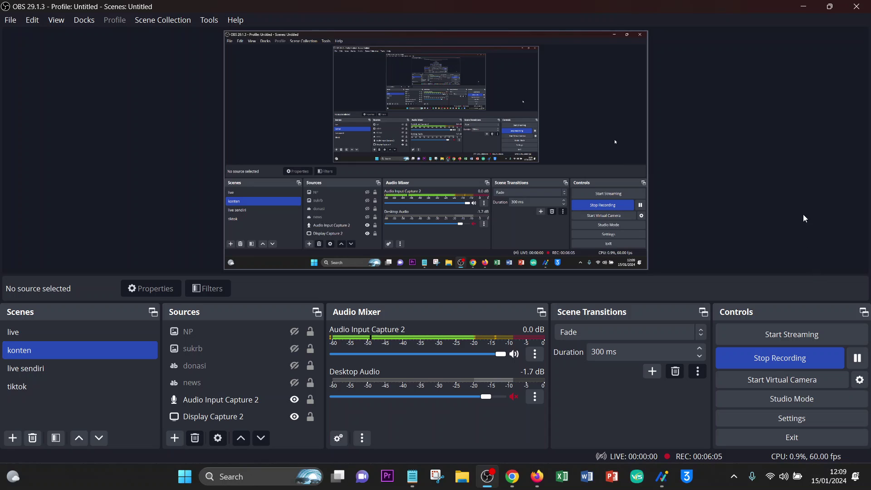
{"action": "left_click", "coordinate": [805, 10]}
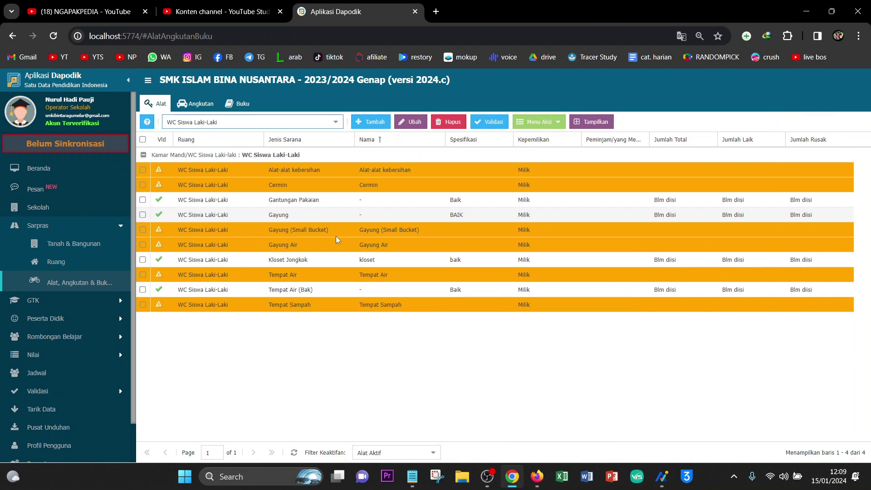
Show the Alat data of the room WC Siswa Laki-Laki and select its Kloset Jongkok entry.
{"action": "left_click", "coordinate": [337, 124]}
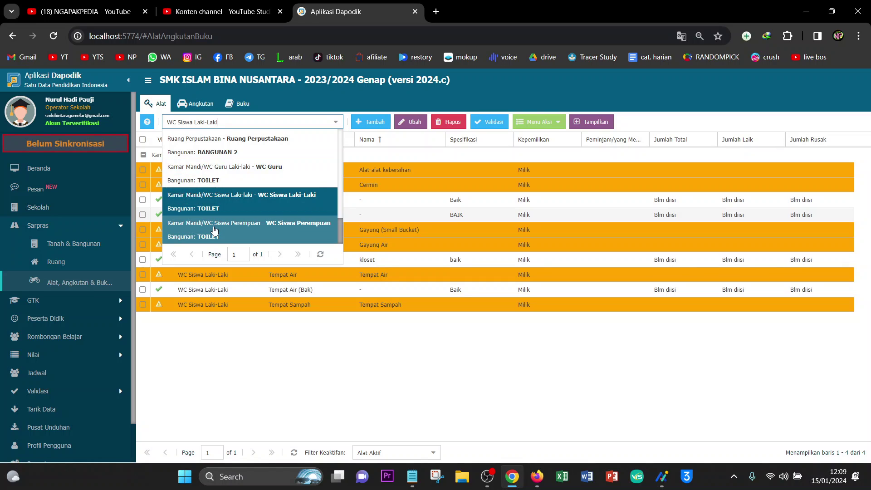
{"action": "left_click", "coordinate": [225, 200]}
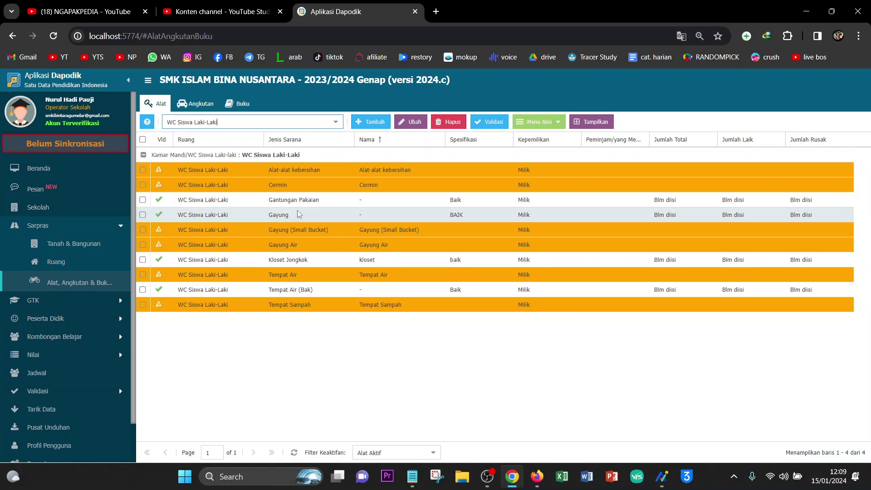
{"action": "left_click", "coordinate": [288, 261]}
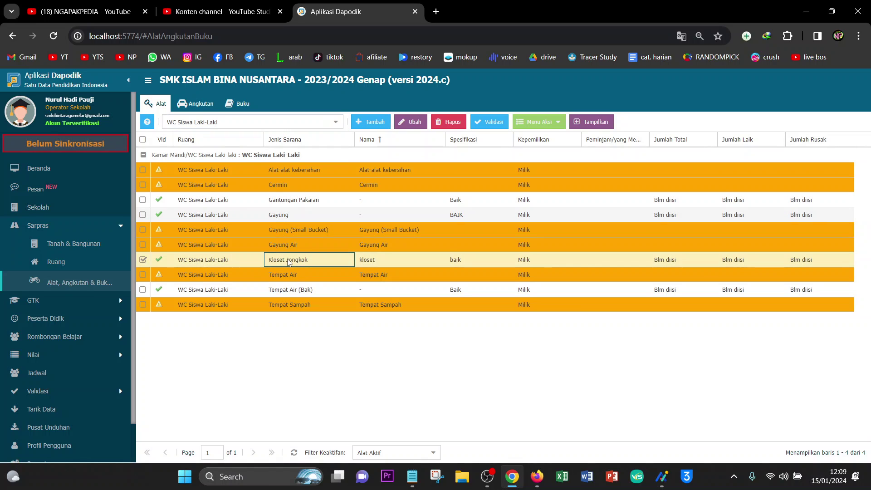
{"action": "left_click", "coordinate": [414, 264]}
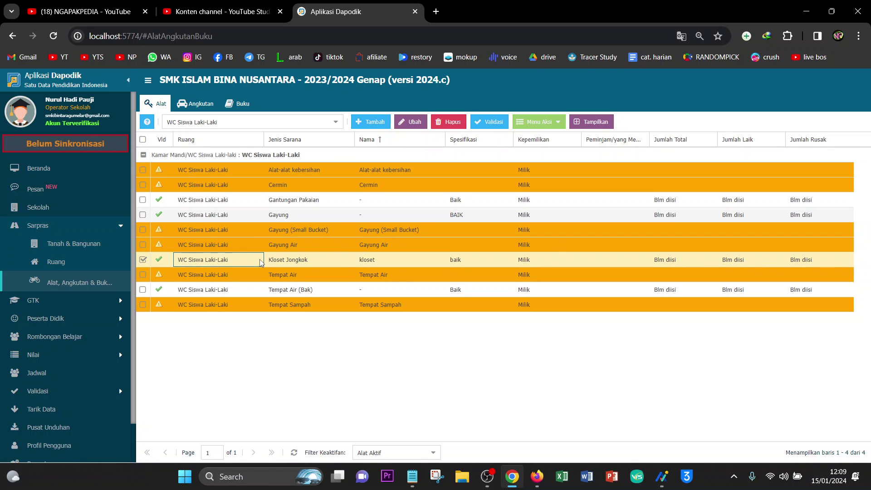
{"action": "left_click", "coordinate": [292, 262]}
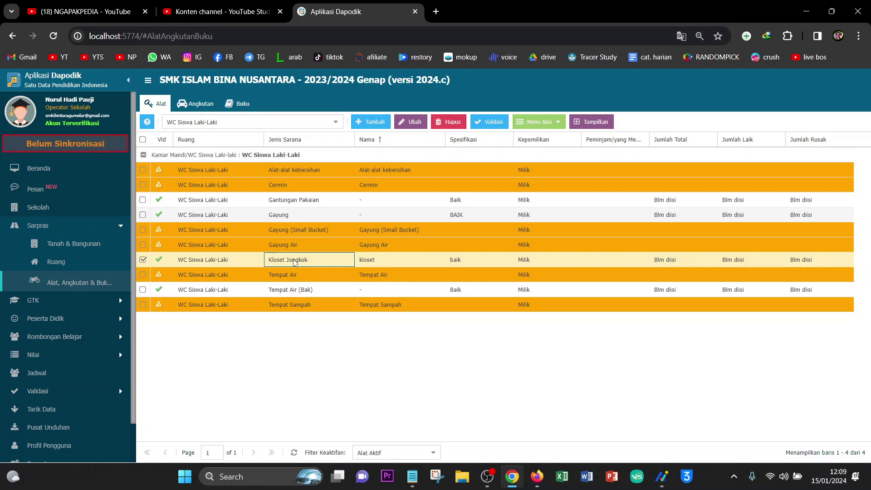
In the 2023/2024 periodic data of kloset, set Jumlah total and Jumlah laik to 4 and save.
{"action": "left_click", "coordinate": [539, 122]}
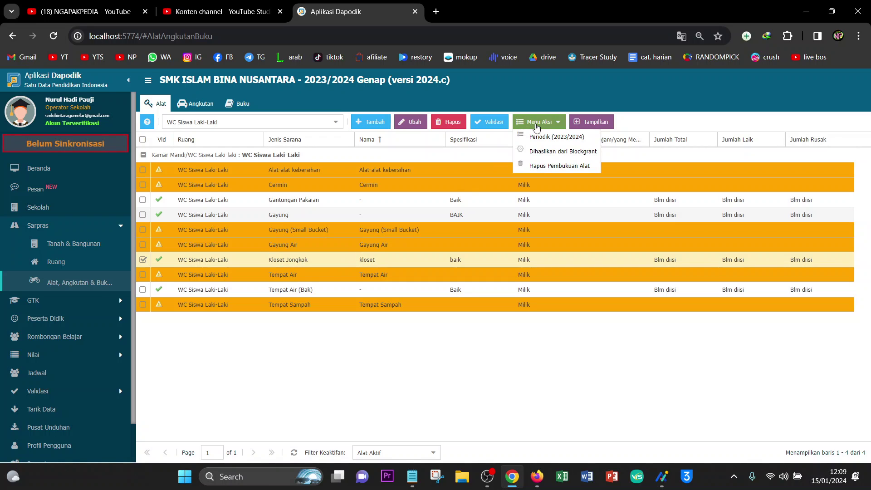
{"action": "left_click", "coordinate": [550, 138]}
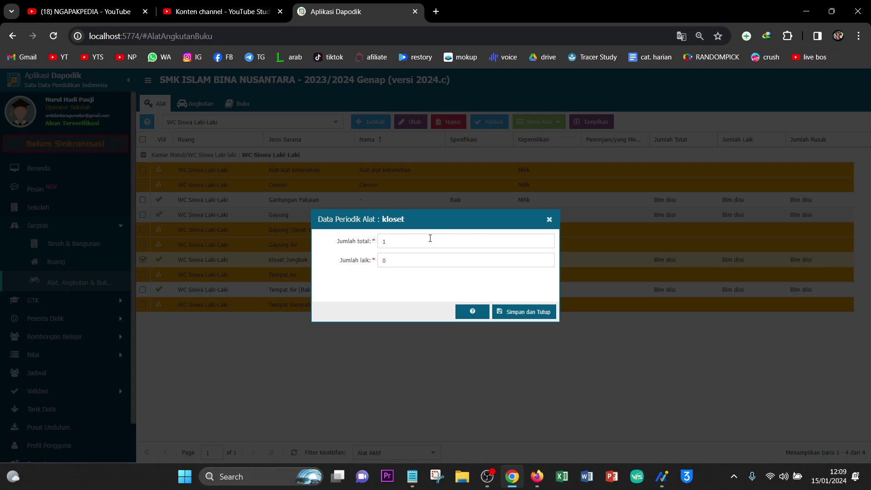
{"action": "left_click", "coordinate": [396, 243]}
{"action": "left_click", "coordinate": [399, 262]}
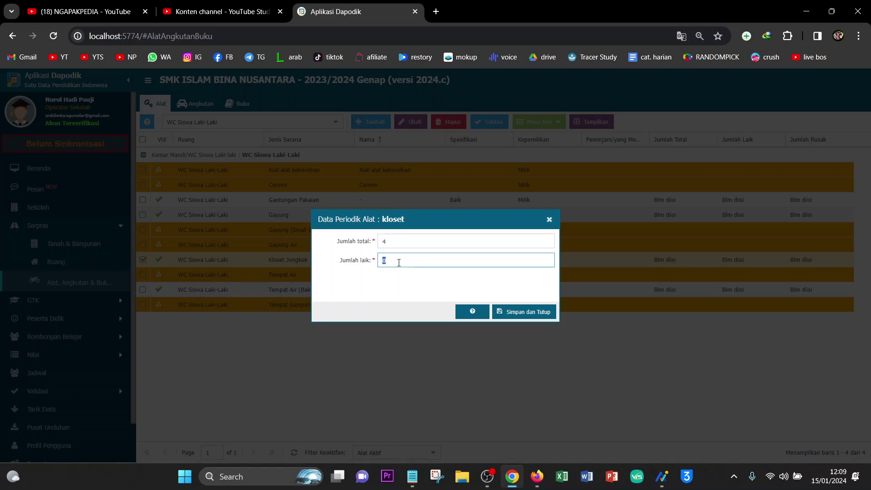
{"action": "left_click", "coordinate": [527, 313]}
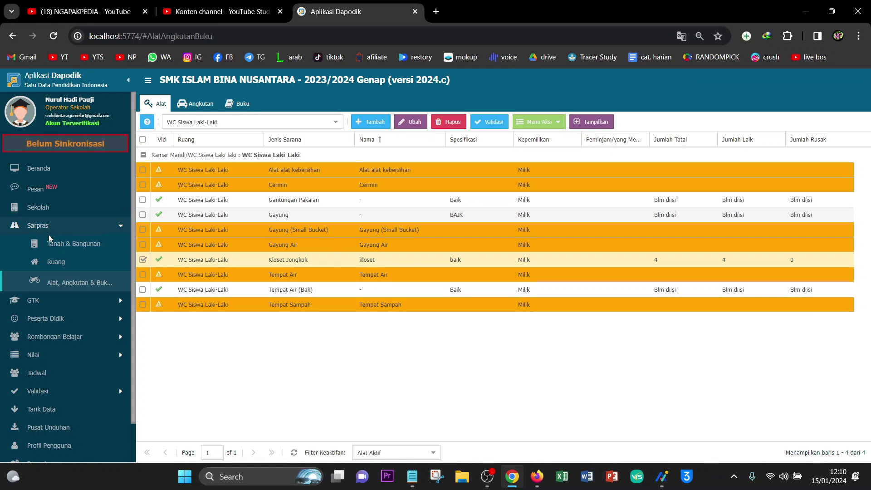
Return to the Sekolah data, reload the page, and open the Sanitasi (2023/2024 Genap) details.
{"action": "left_click", "coordinate": [45, 203]}
{"action": "scroll", "coordinate": [362, 264], "scroll_direction": "down", "scroll_amount": 2}
{"action": "scroll", "coordinate": [361, 264], "scroll_direction": "up", "scroll_amount": 3}
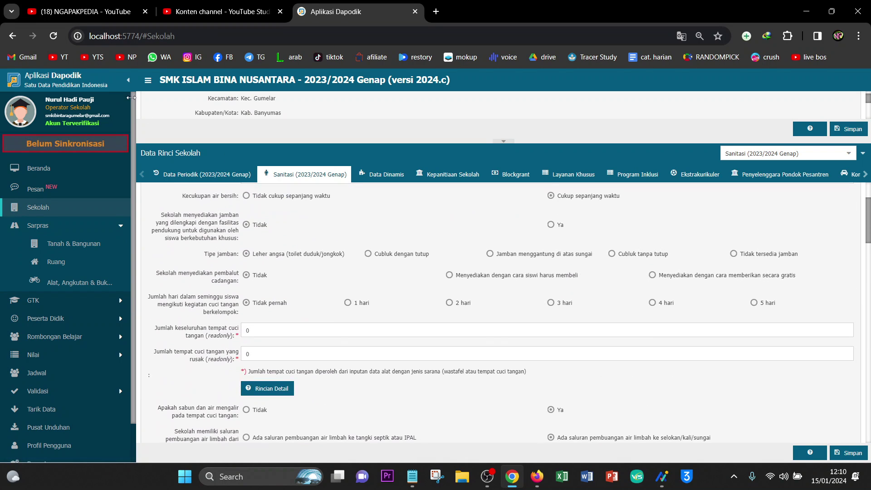
{"action": "key", "text": "F5"}
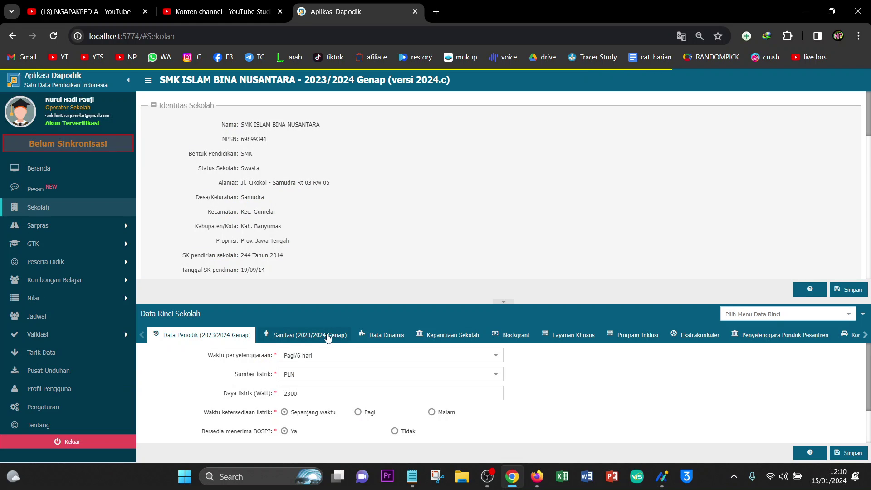
{"action": "left_click", "coordinate": [327, 336]}
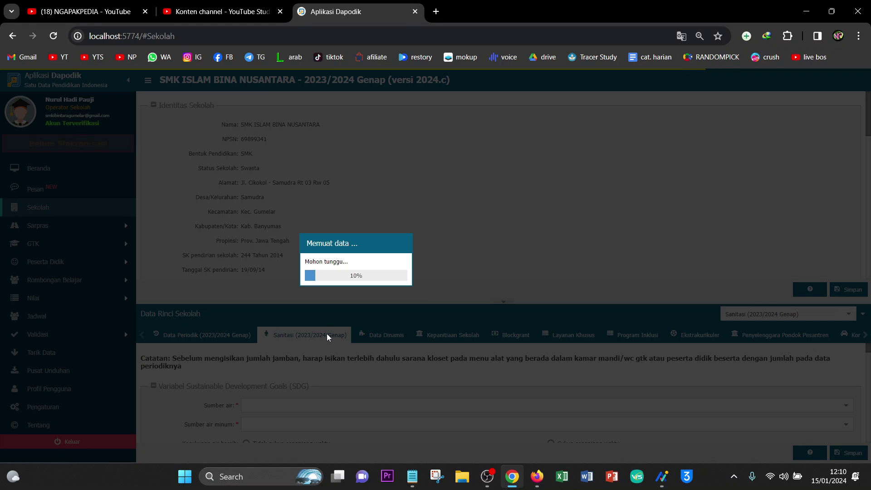
{"action": "scroll", "coordinate": [519, 373], "scroll_direction": "down", "scroll_amount": 5}
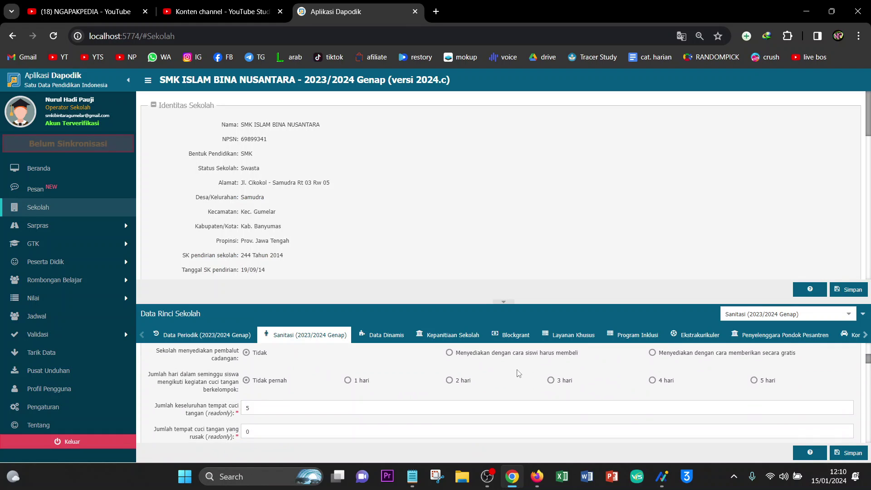
Check the read-only total and damaged counts of tempat cuci tangan in the sanitation data.
{"action": "scroll", "coordinate": [454, 391], "scroll_direction": "up", "scroll_amount": 2}
{"action": "scroll", "coordinate": [408, 399], "scroll_direction": "down", "scroll_amount": 2}
{"action": "left_click", "coordinate": [282, 408]}
{"action": "scroll", "coordinate": [282, 409], "scroll_direction": "down", "scroll_amount": 1}
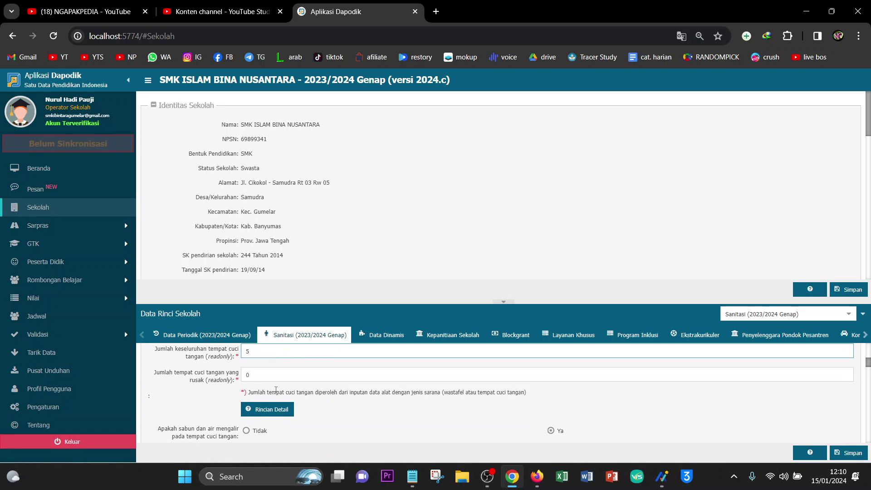
{"action": "left_click", "coordinate": [259, 376]}
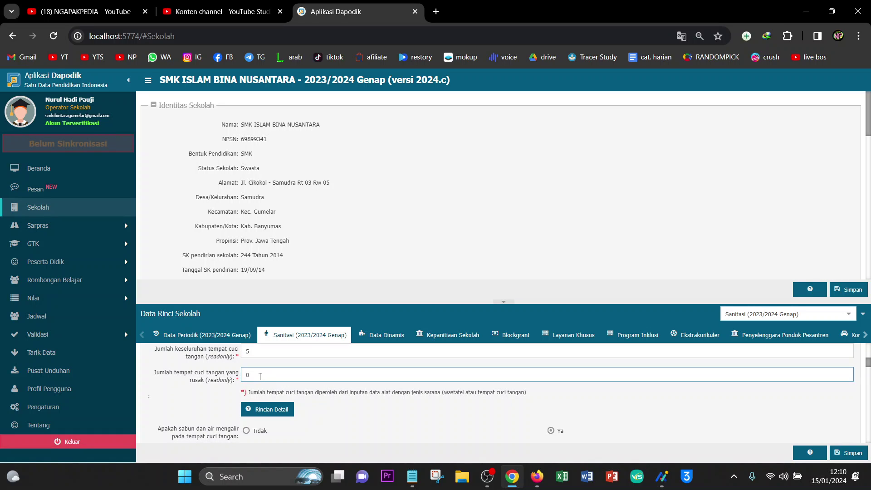
{"action": "left_click", "coordinate": [258, 351]}
{"action": "scroll", "coordinate": [259, 351], "scroll_direction": "up", "scroll_amount": 1}
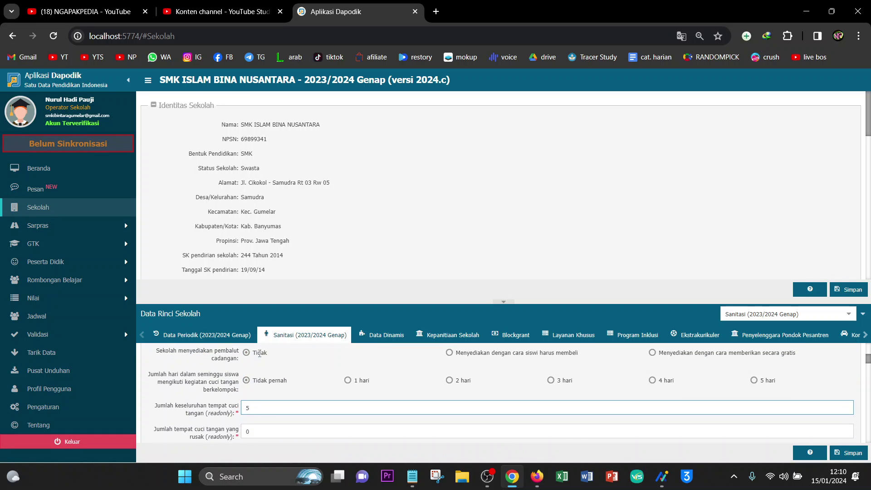
{"action": "double_click", "coordinate": [261, 411]}
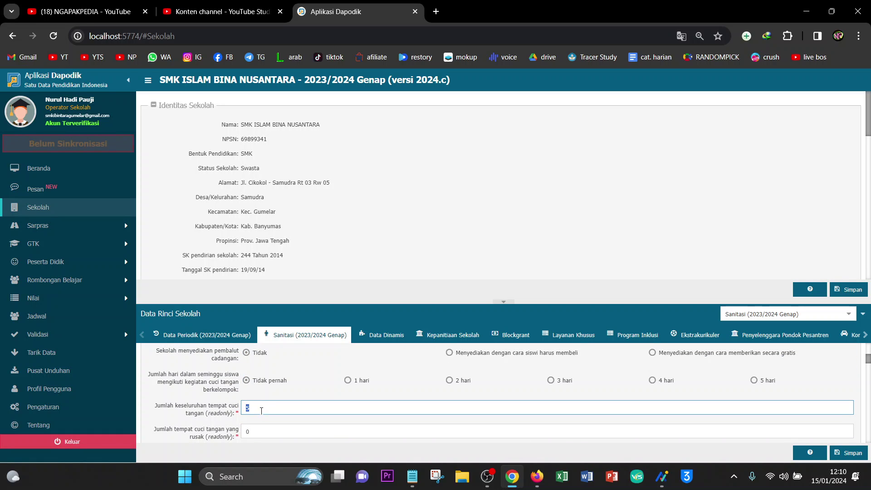
{"action": "scroll", "coordinate": [261, 411], "scroll_direction": "down", "scroll_amount": 1}
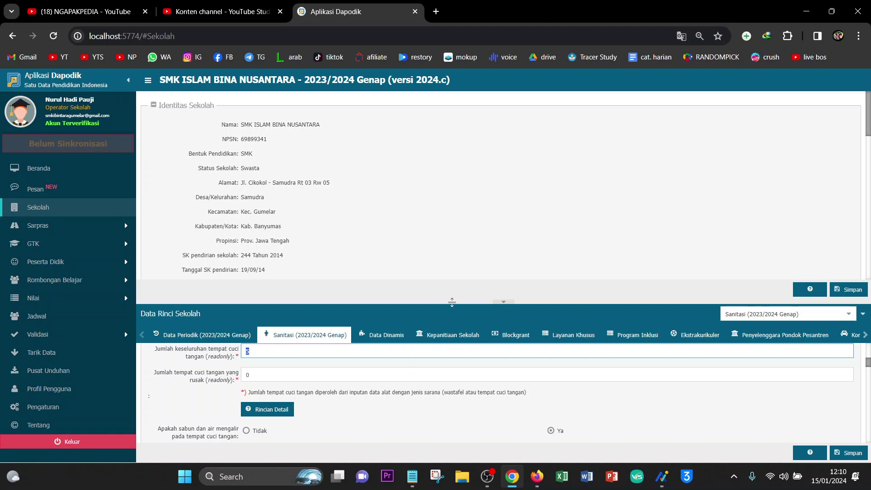
Enlarge the Data Rinci Sekolah area and check the read-only usable and unusable jamban counts for laki-laki and perempuan.
{"action": "left_click_drag", "start_coordinate": [453, 300], "coordinate": [463, 207]}
{"action": "scroll", "coordinate": [354, 279], "scroll_direction": "up", "scroll_amount": 1}
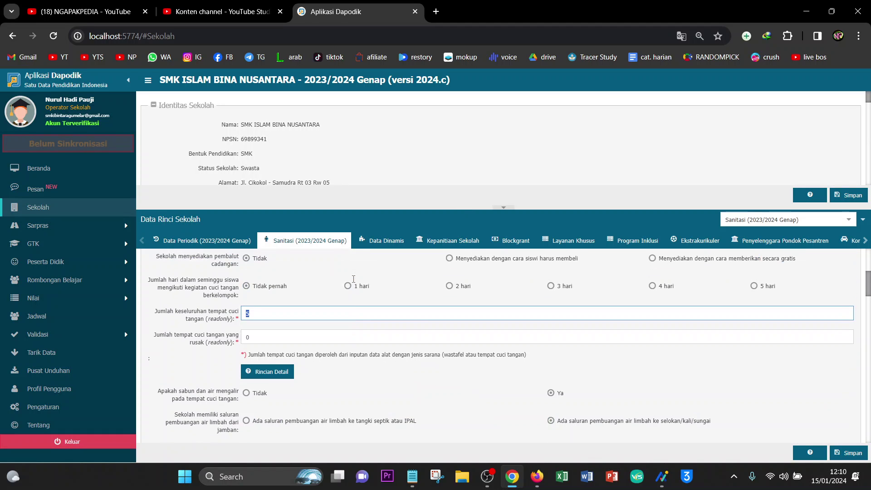
{"action": "scroll", "coordinate": [369, 335], "scroll_direction": "down", "scroll_amount": 2}
{"action": "scroll", "coordinate": [370, 335], "scroll_direction": "down", "scroll_amount": 5}
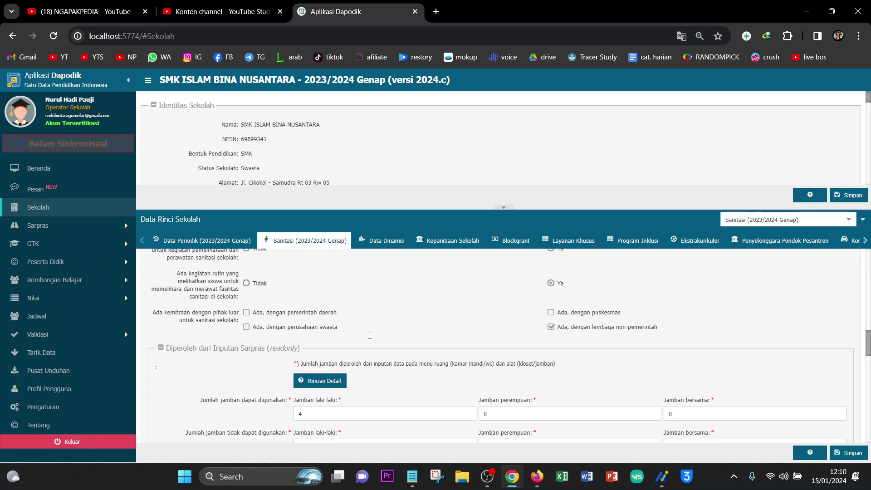
{"action": "left_click", "coordinate": [329, 356]}
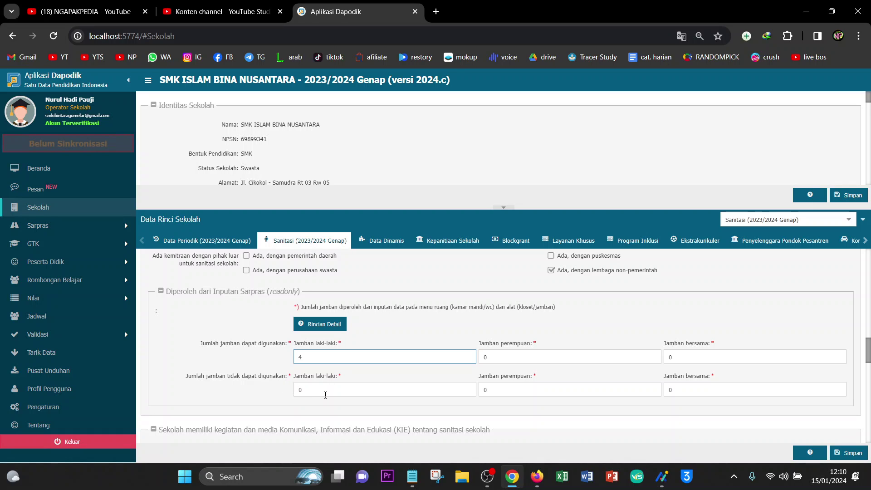
{"action": "double_click", "coordinate": [306, 387]}
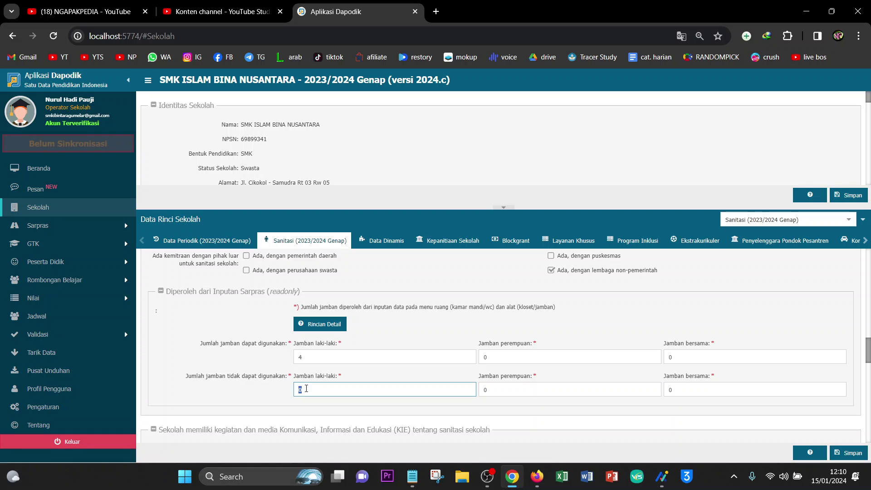
{"action": "double_click", "coordinate": [508, 355]}
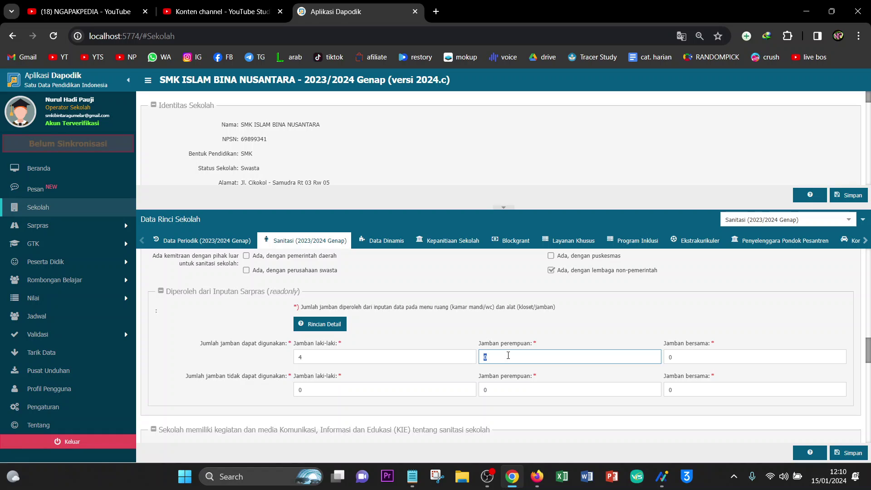
{"action": "left_click", "coordinate": [508, 390]}
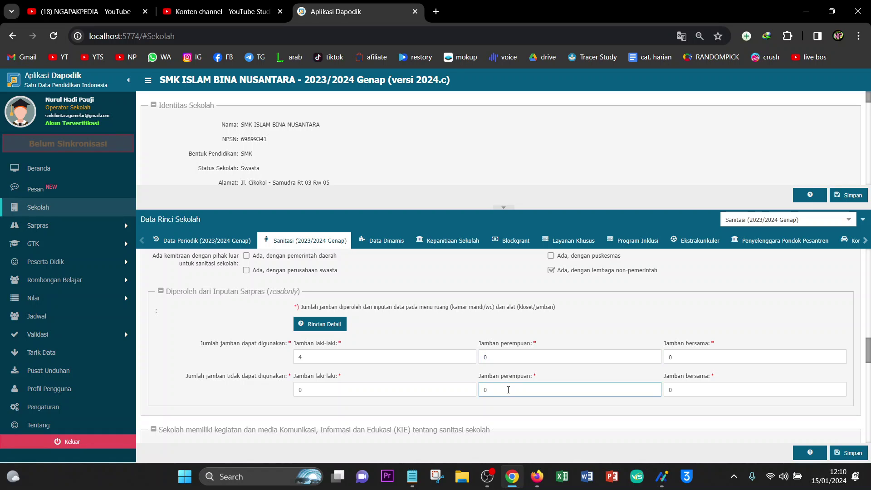
Check the read-only count of usable jamban bersama in the sanitation data.
{"action": "double_click", "coordinate": [670, 356]}
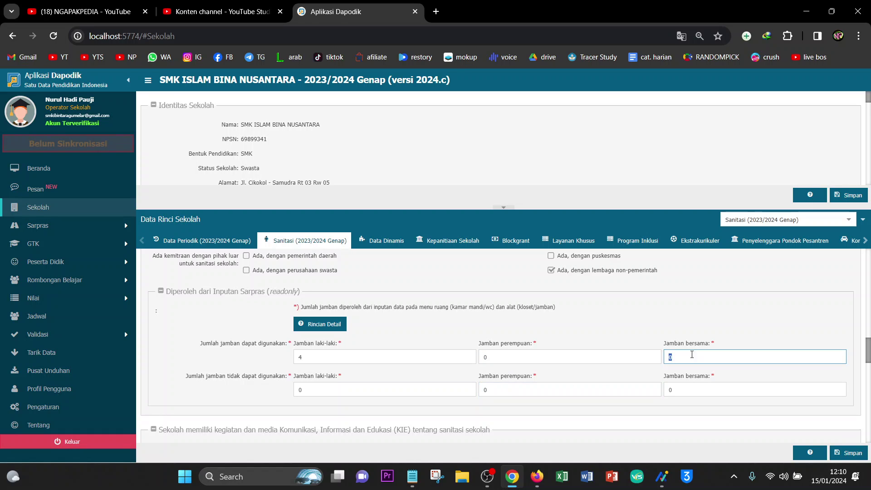
{"action": "left_click", "coordinate": [663, 315]}
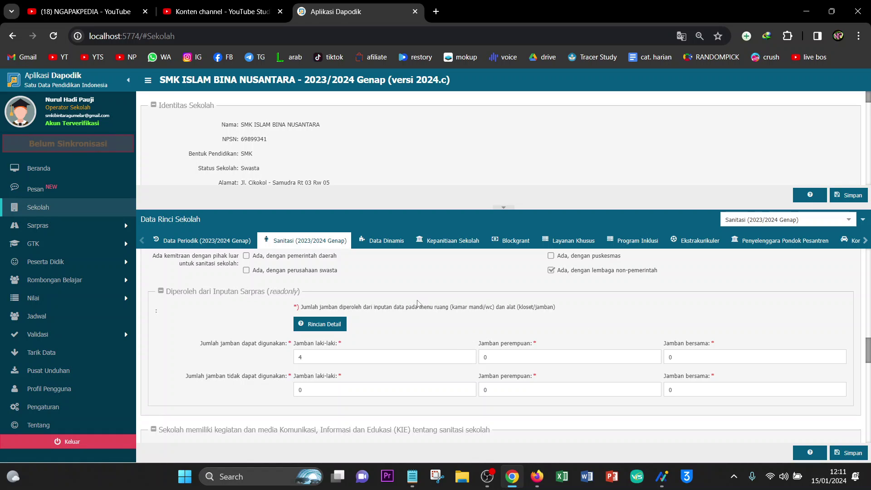
In the Kepanitiaan Sekolah data, add a blank committee row and view its available Satuan Tugas options.
{"action": "left_click", "coordinate": [447, 245]}
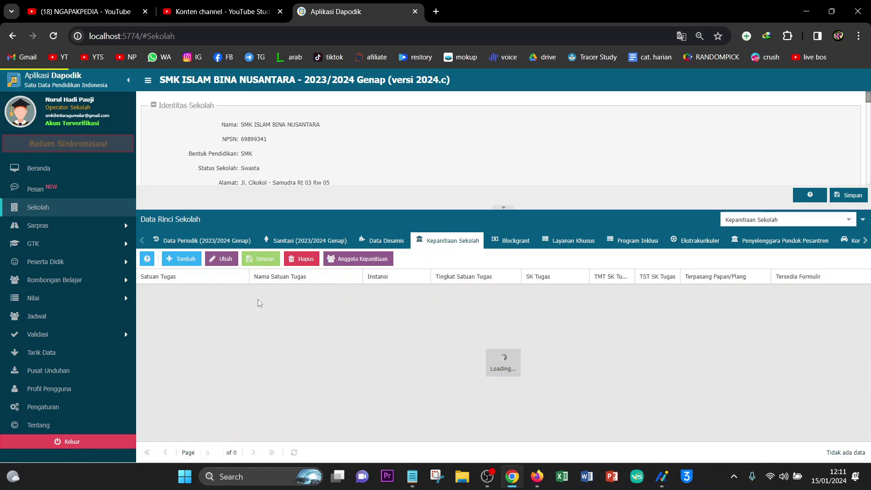
{"action": "left_click", "coordinate": [303, 292]}
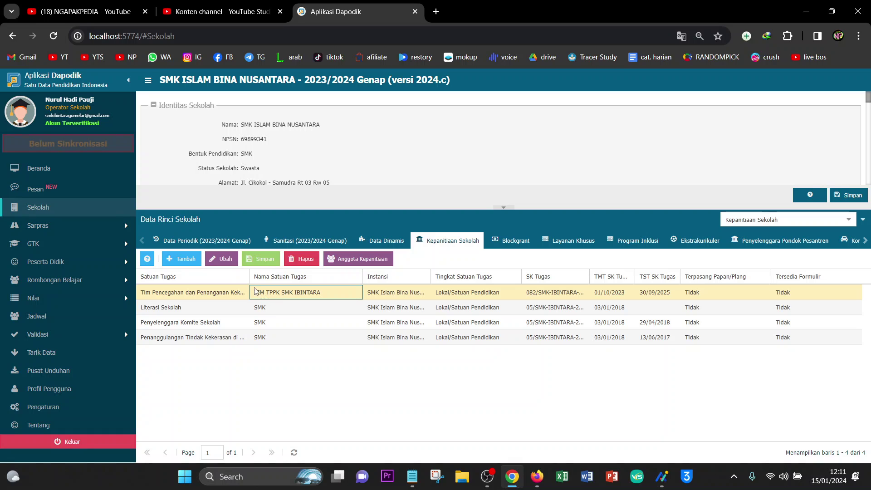
{"action": "left_click", "coordinate": [182, 266]}
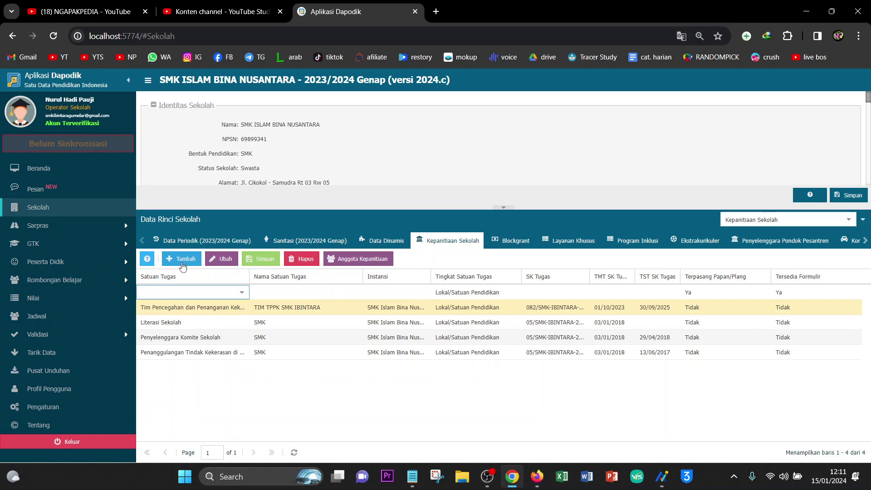
{"action": "left_click", "coordinate": [238, 298]}
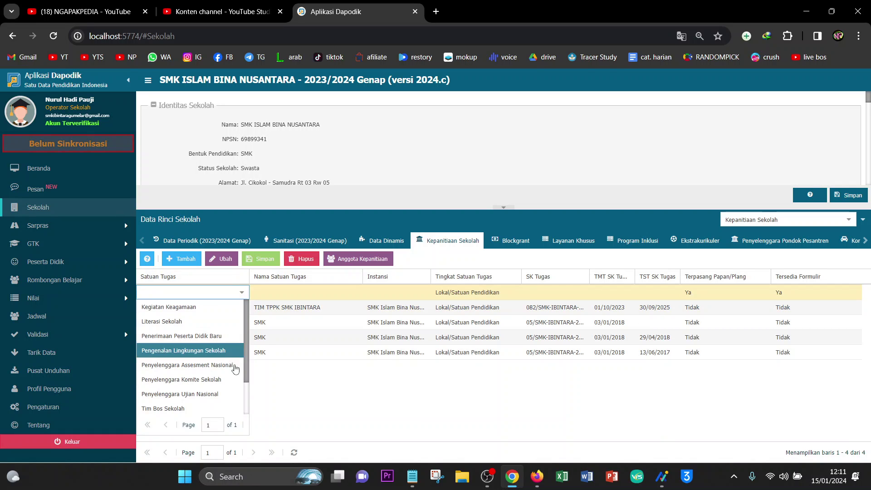
{"action": "left_click", "coordinate": [299, 386]}
View the member list of the TIM TPPK SMK IBINTARA committee and close it.
{"action": "left_click", "coordinate": [259, 311]}
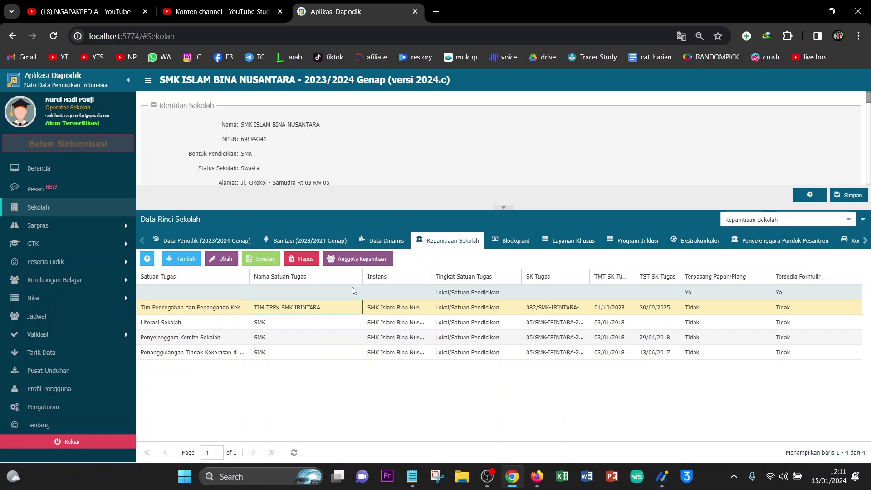
{"action": "left_click", "coordinate": [358, 259]}
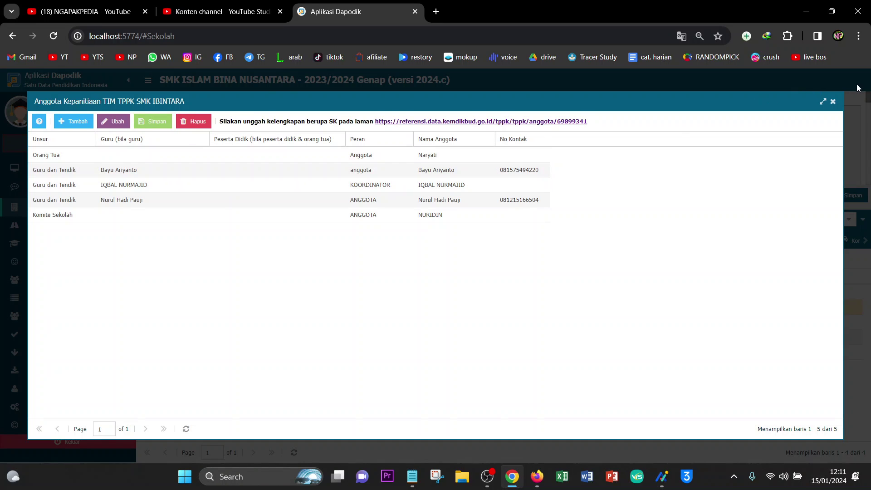
{"action": "left_click", "coordinate": [833, 101]}
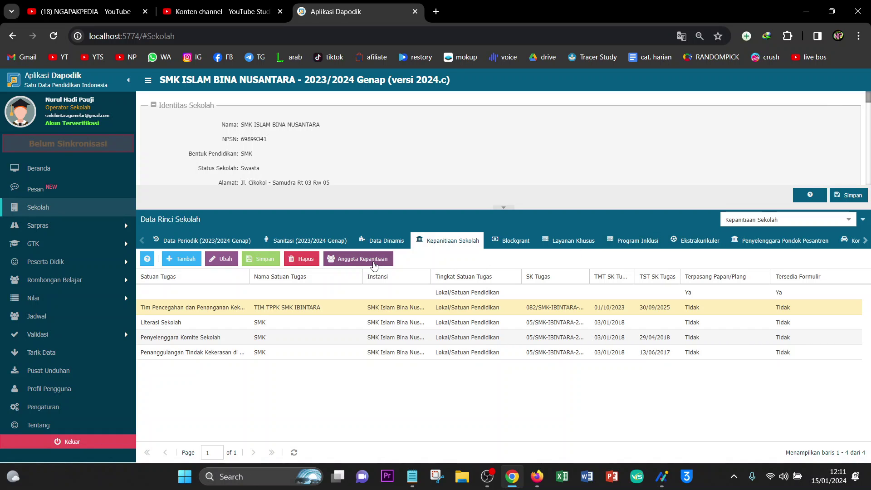
{"action": "left_click", "coordinate": [298, 313]}
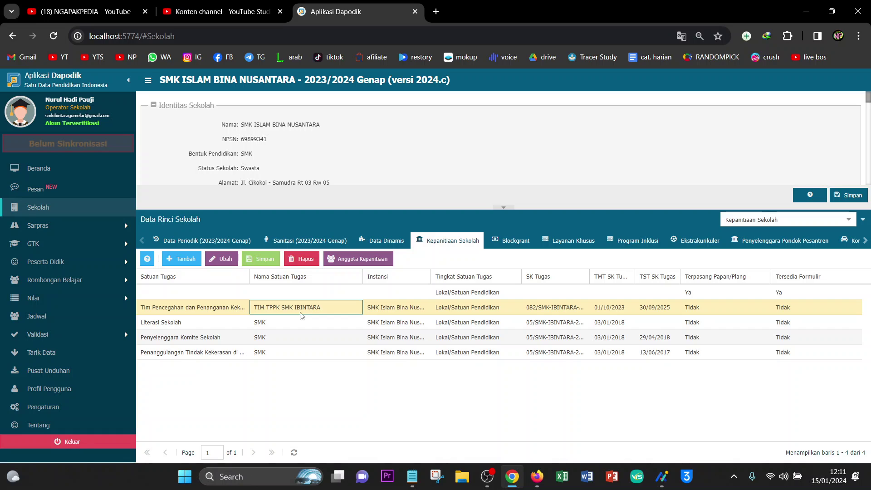
{"action": "left_click", "coordinate": [487, 476]}
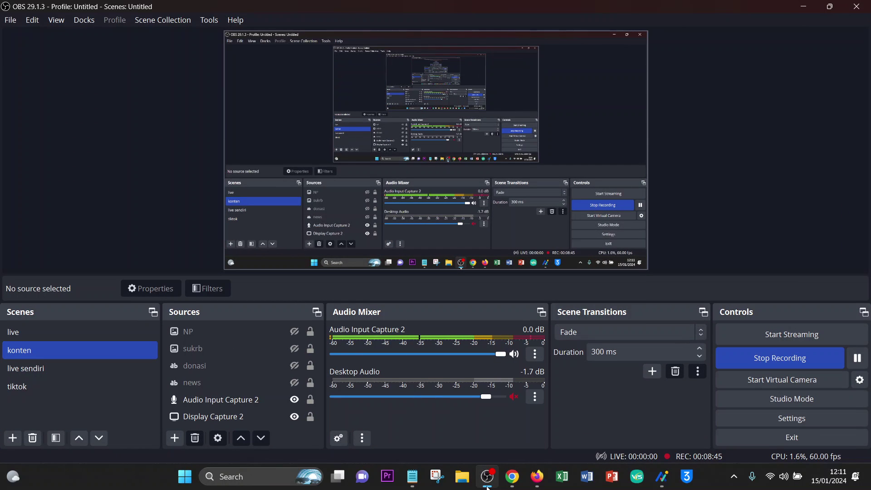
{"action": "left_click", "coordinate": [487, 476]}
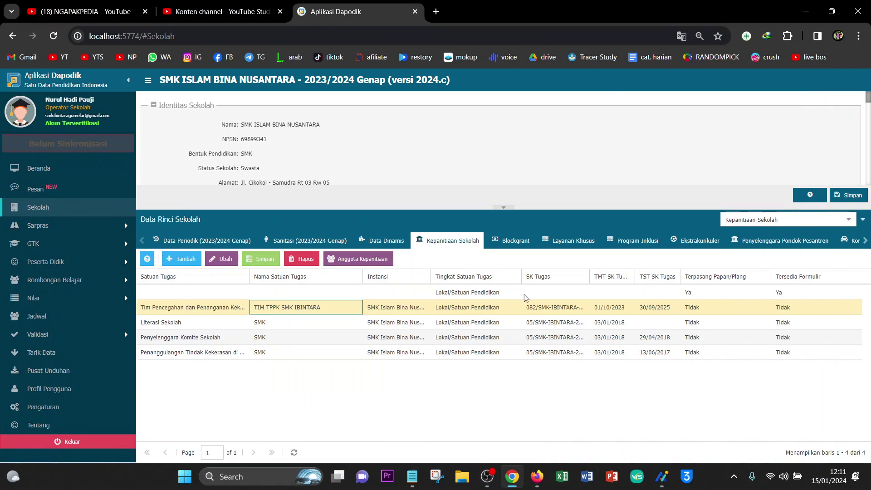
Switch to the NGAPAKPEDIA channel's video list on YouTube.
{"action": "left_click", "coordinate": [95, 5]}
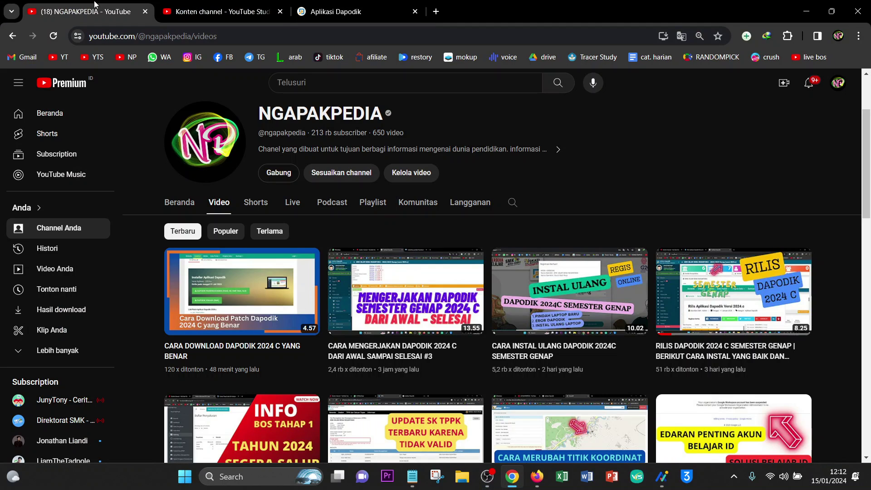